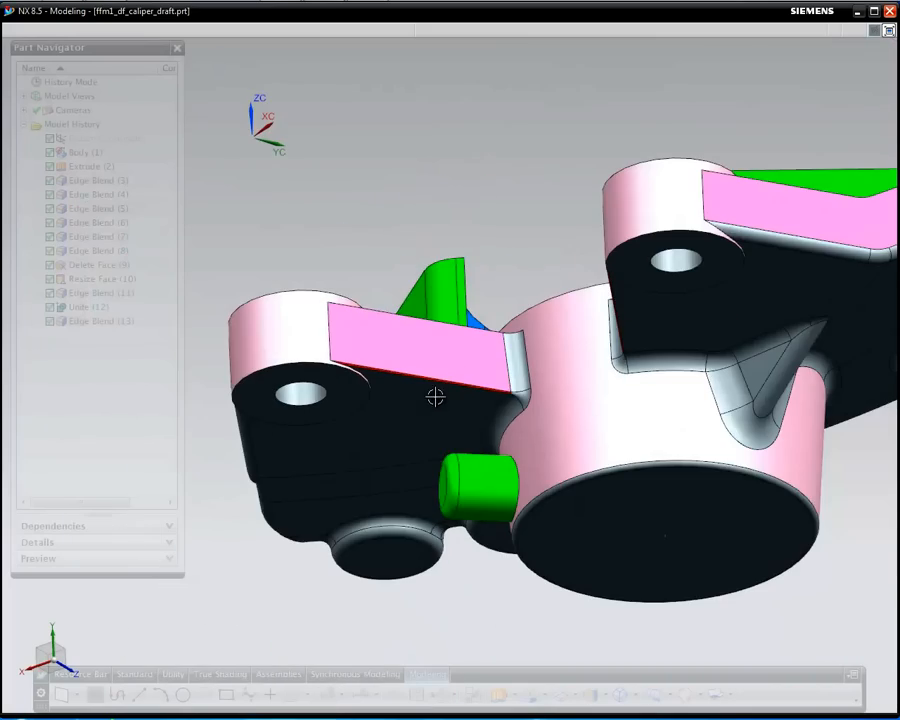
Make Body (1) the current feature so all later caliper features are suspended
mouse_move(417, 277)
middle_down()
mouse_move(466, 315)
mouse_move(508, 327)
mouse_move(464, 309)
mouse_move(322, 301)
mouse_move(273, 319)
mouse_move(275, 342)
middle_up()
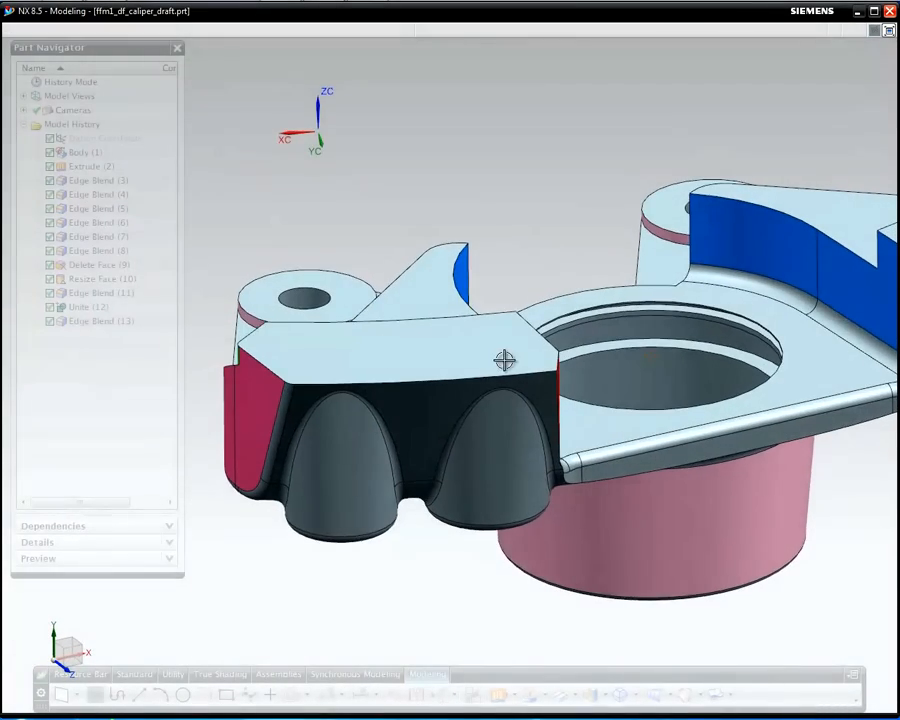
right_click(90, 153)
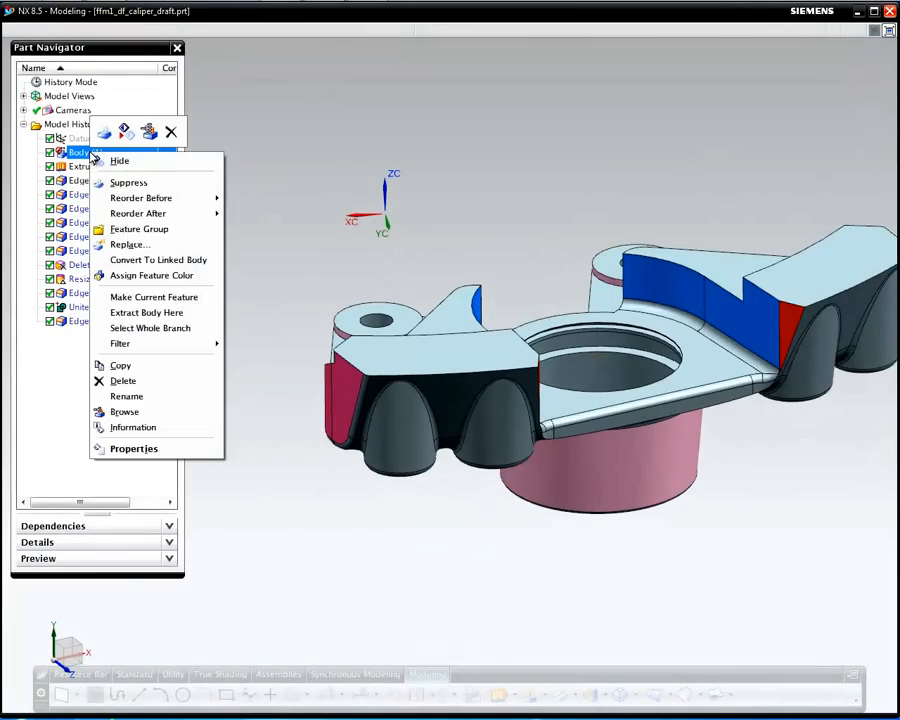
click(176, 298)
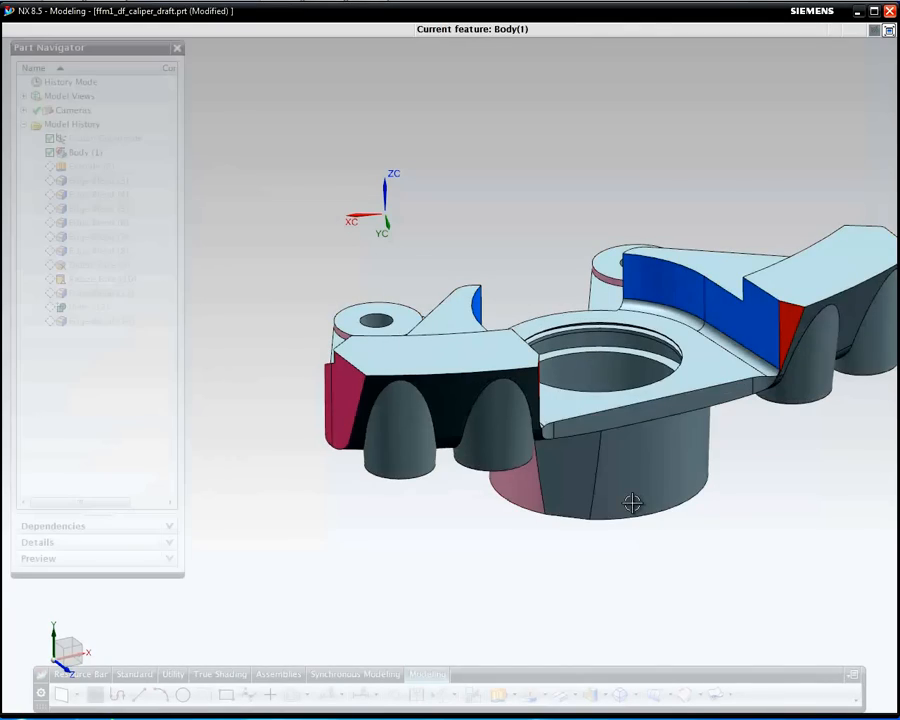
middle_drag(777, 578, 695, 566)
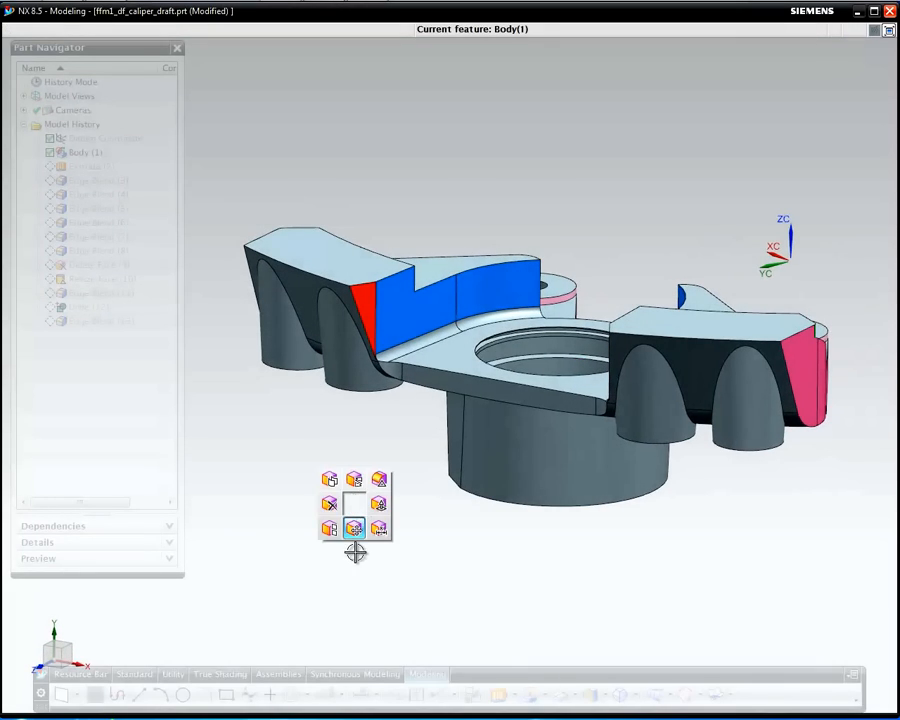
Start Delete Face and select the first sliver faces, including the red wedge near the lower tip
click(329, 503)
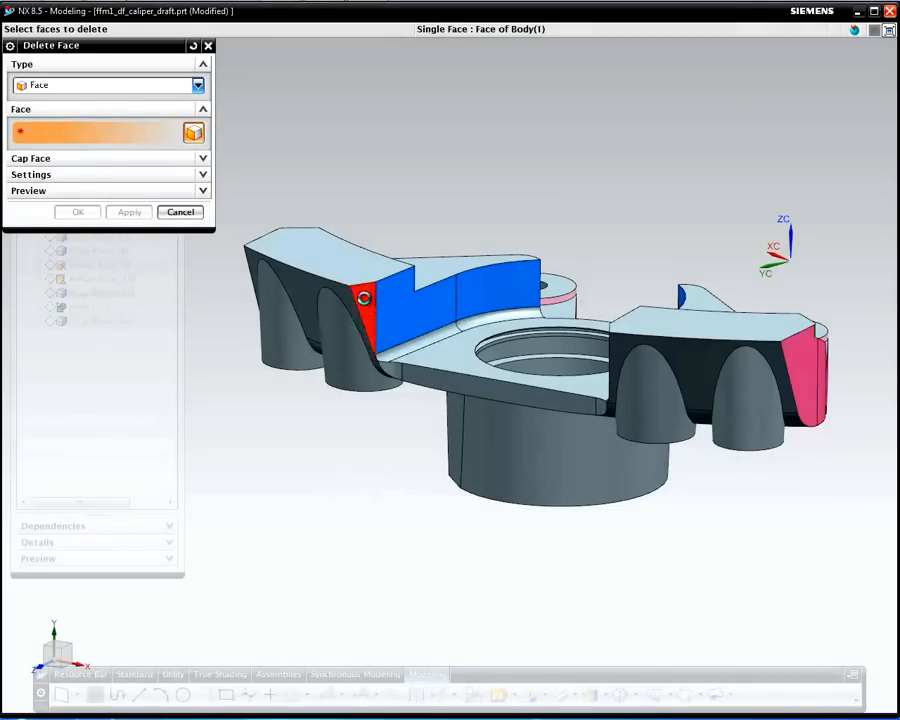
scroll(375, 349, up, 11)
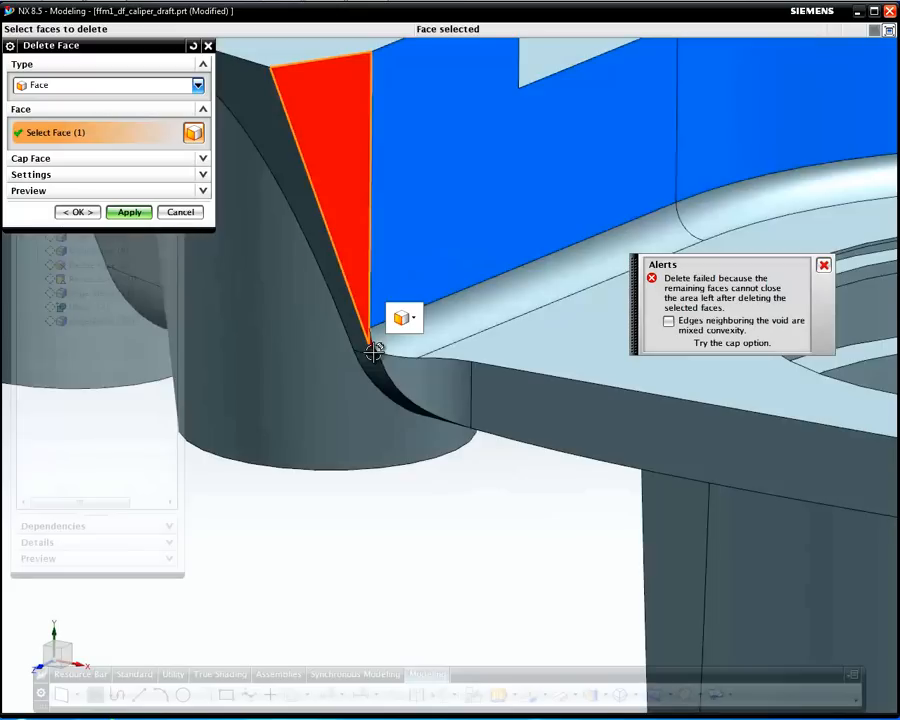
click(363, 338)
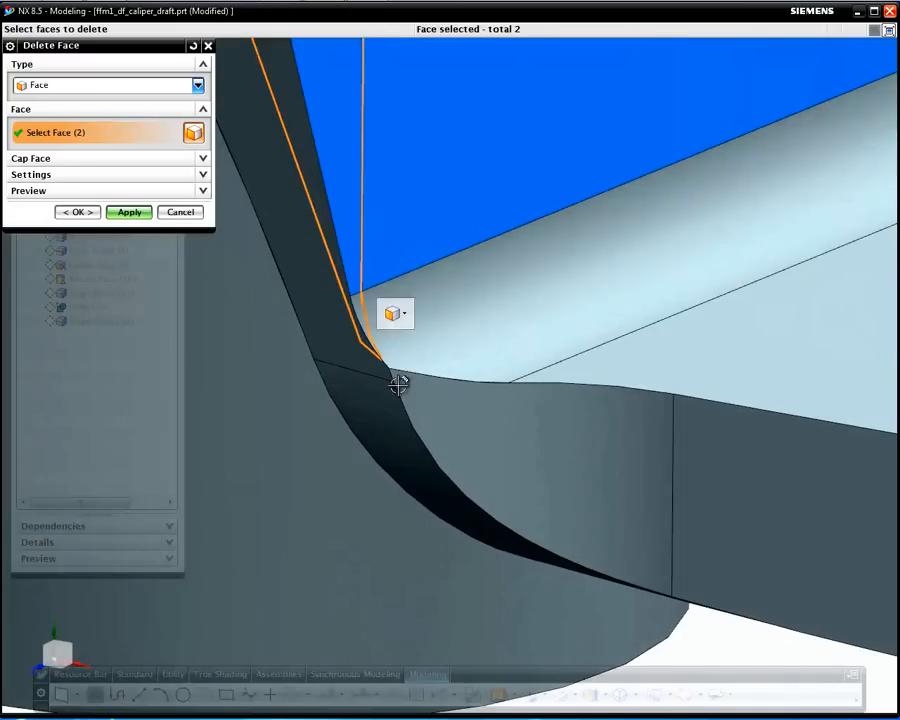
middle_drag(551, 523, 636, 478)
shift+middle_drag(602, 553, 35, 556)
shift+middle_drag(824, 356, 318, 545)
shift+middle_drag(787, 470, 284, 523)
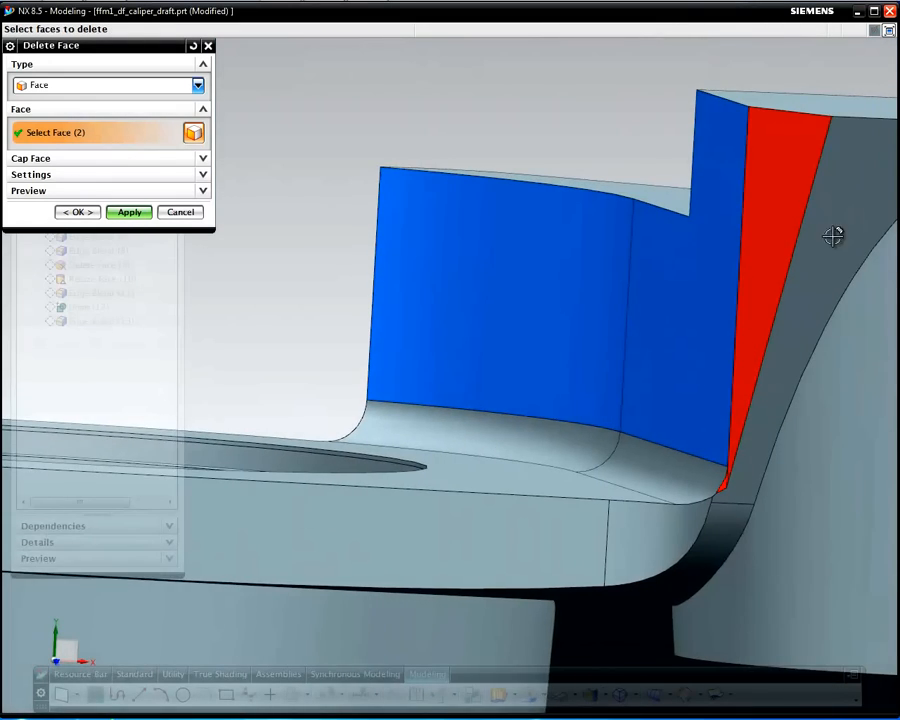
click(726, 487)
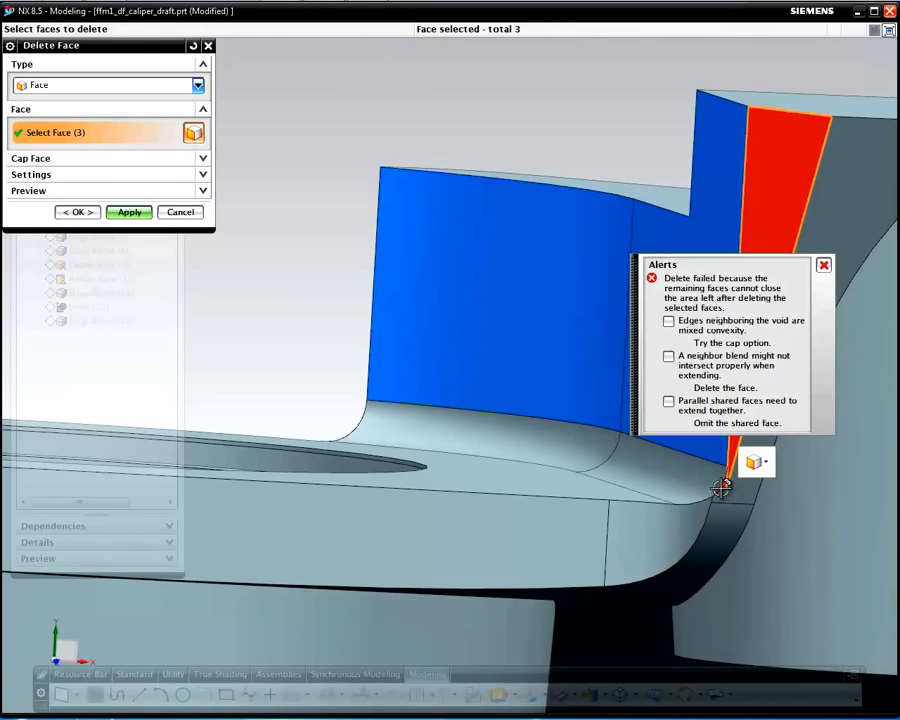
click(726, 487)
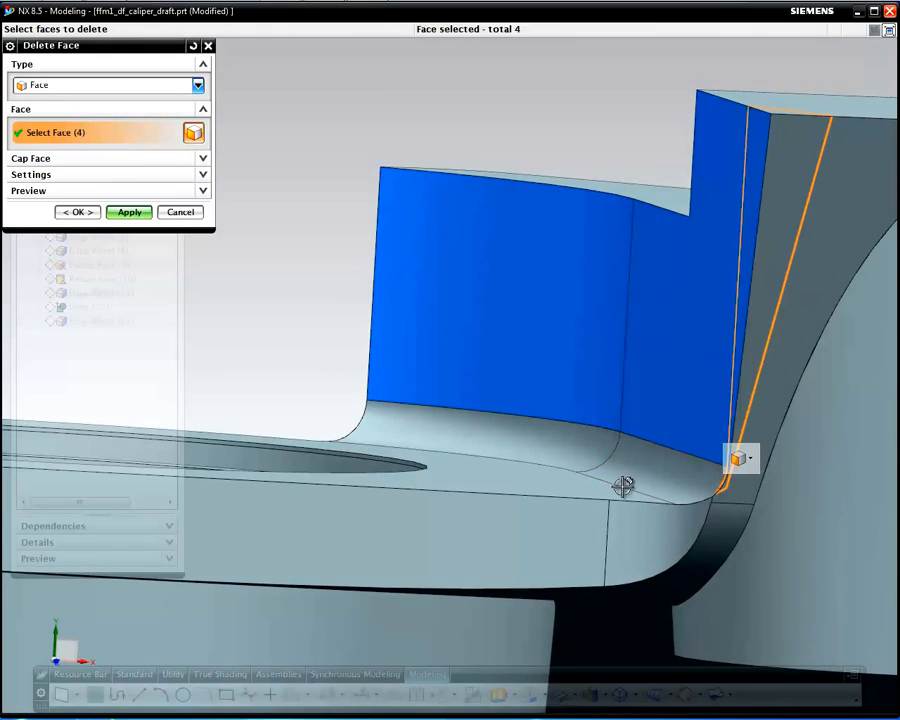
Add the crimson face and the thin edge face, then delete all six faces
scroll(623, 484, down, 4)
middle_drag(255, 412, 376, 279)
scroll(293, 508, up, 10)
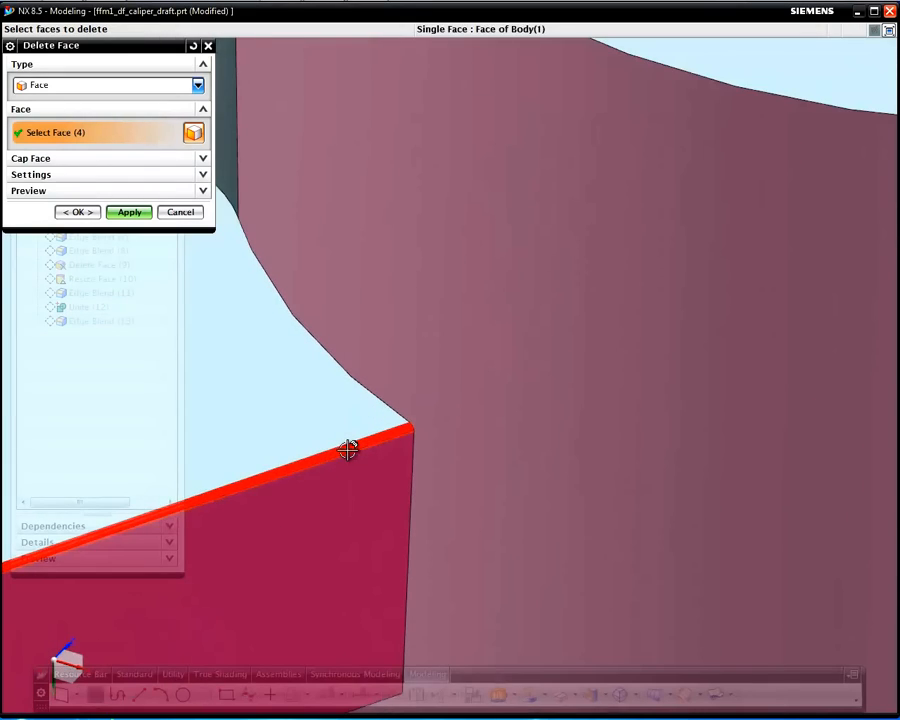
click(395, 484)
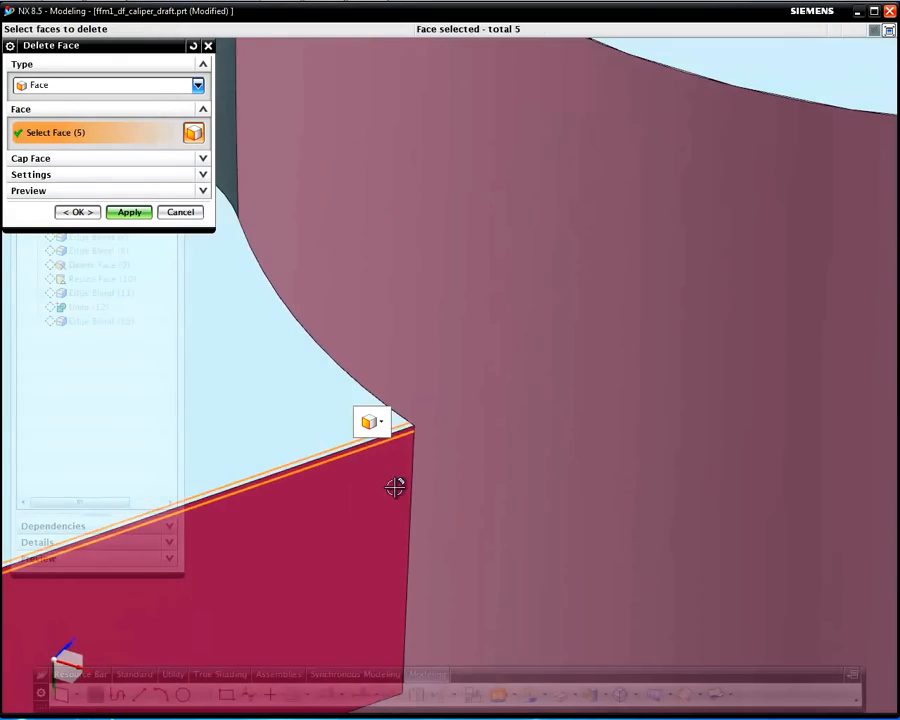
scroll(560, 520, down, 5)
scroll(620, 480, up, 3)
shift+middle_drag(521, 378, 472, 327)
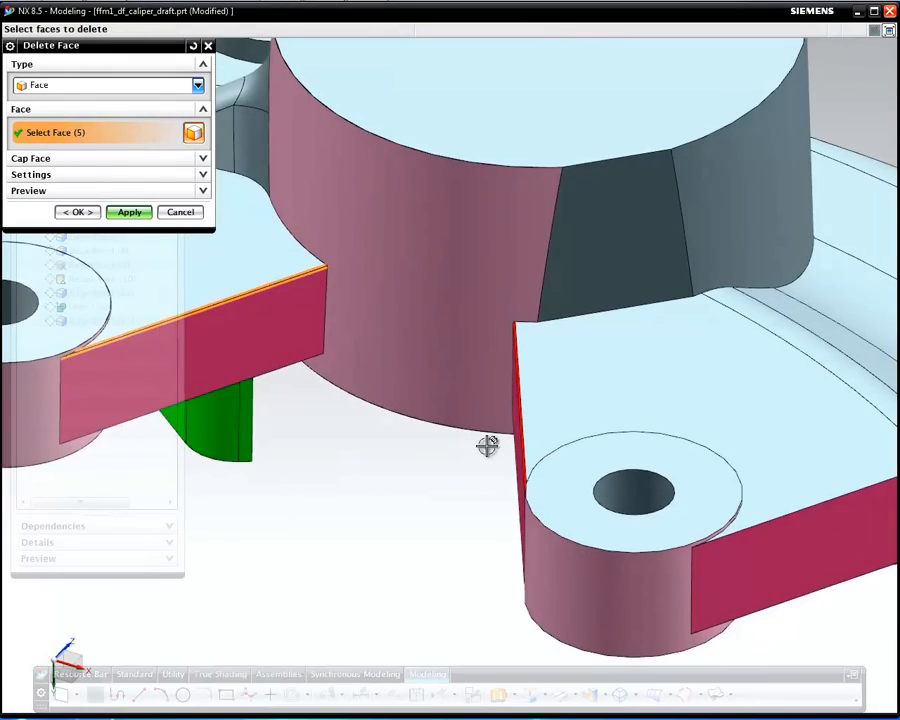
scroll(521, 438, up, 5)
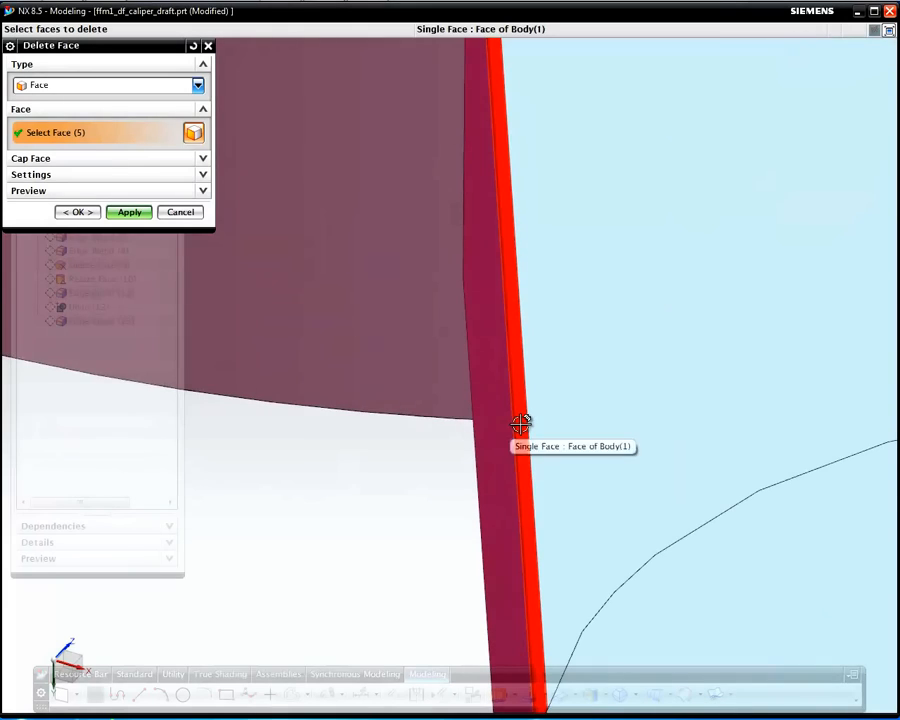
click(521, 424)
middle_drag(446, 477, 427, 454)
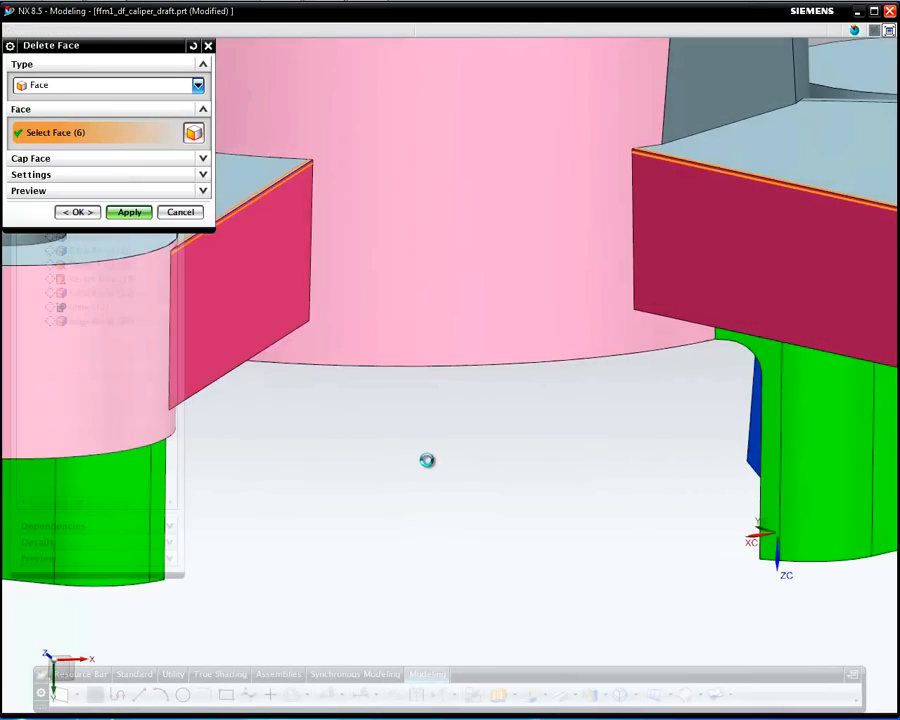
middle_click(427, 460)
scroll(446, 430, down, 3)
middle_drag(454, 278, 480, 398)
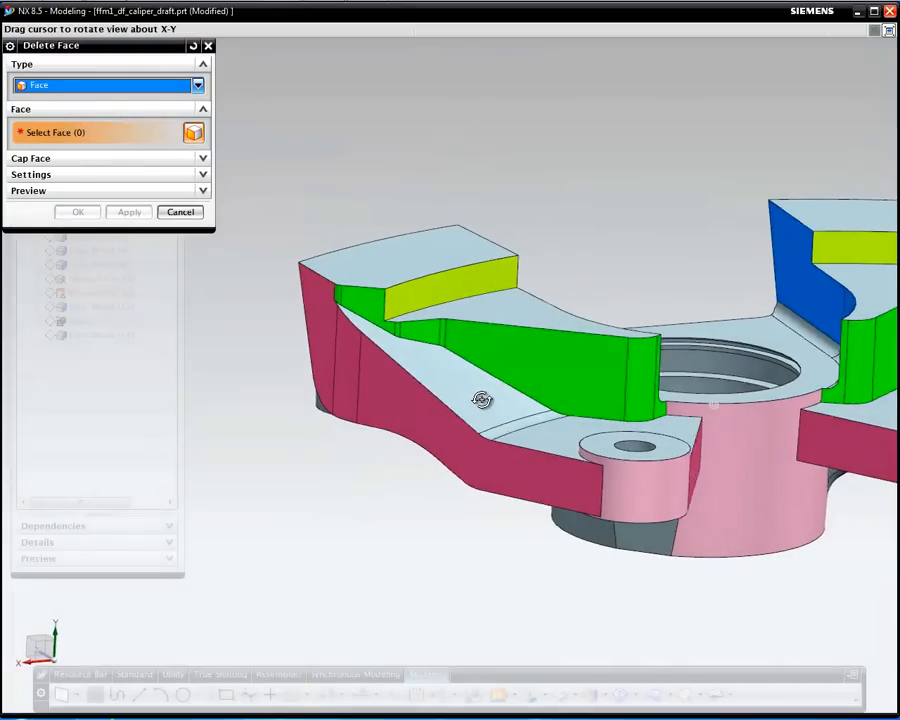
Cancel Delete Face, roll forward to Edge Blend (14), and dismiss Edge Blend (8)'s failure report
click(181, 212)
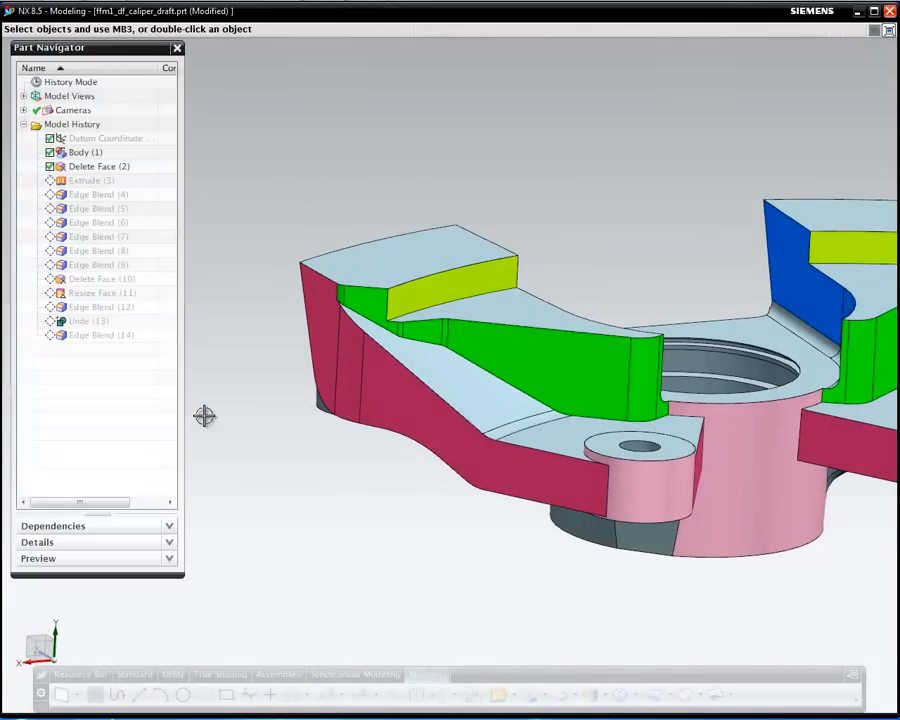
right_click(107, 342)
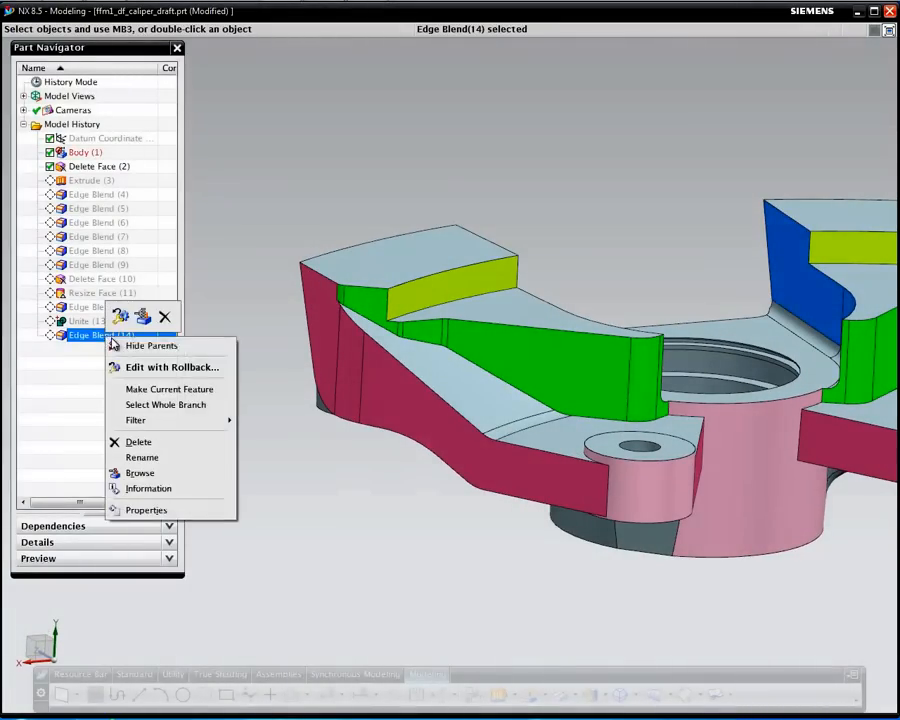
click(180, 388)
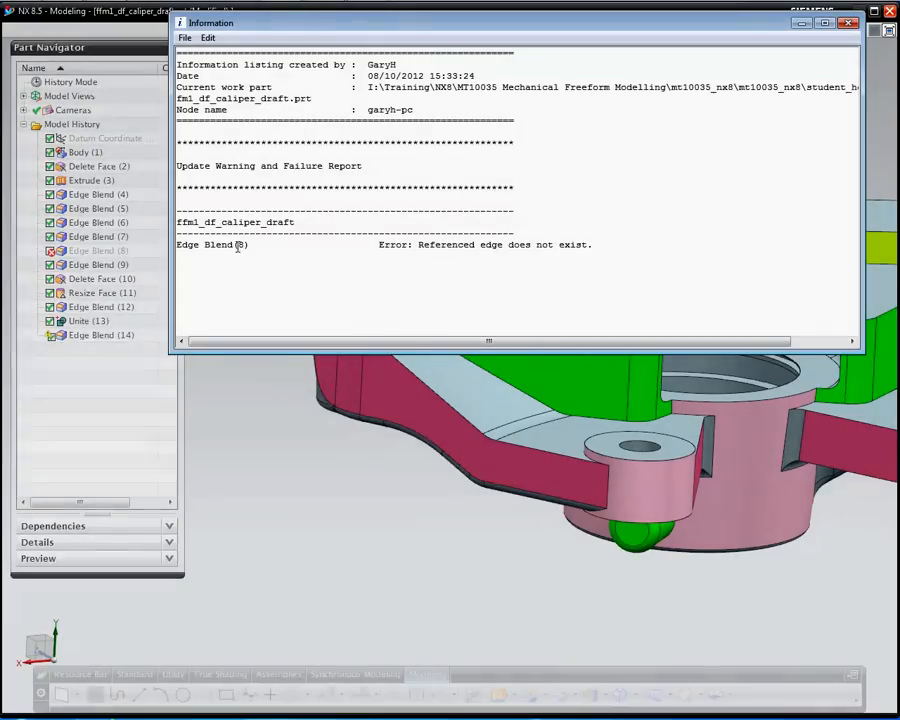
click(848, 22)
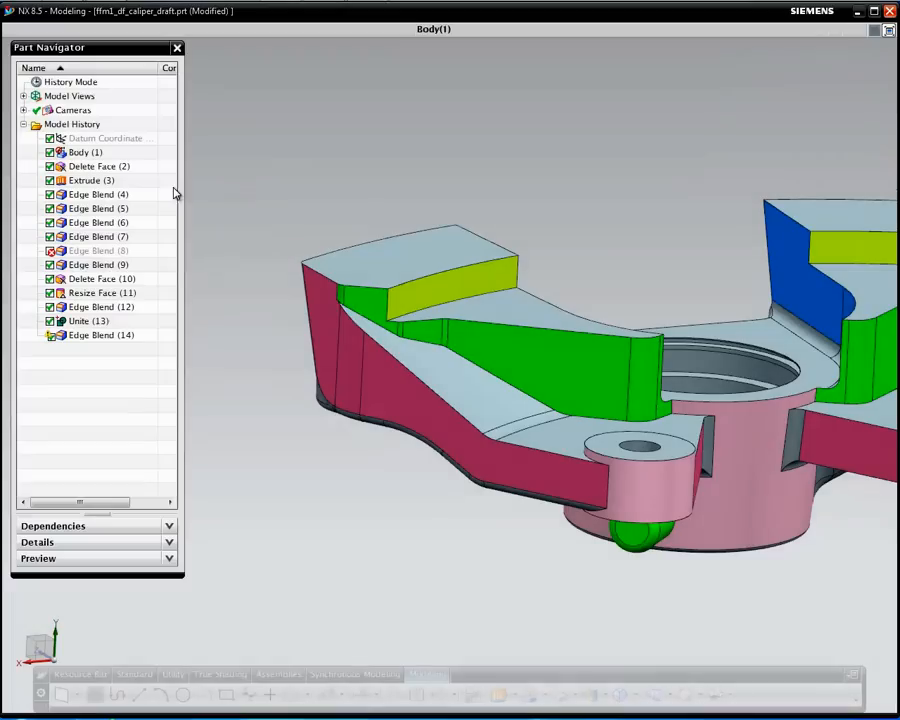
Inspect the failed Edge Blend (8) settings and cancel without changes
double_click(97, 251)
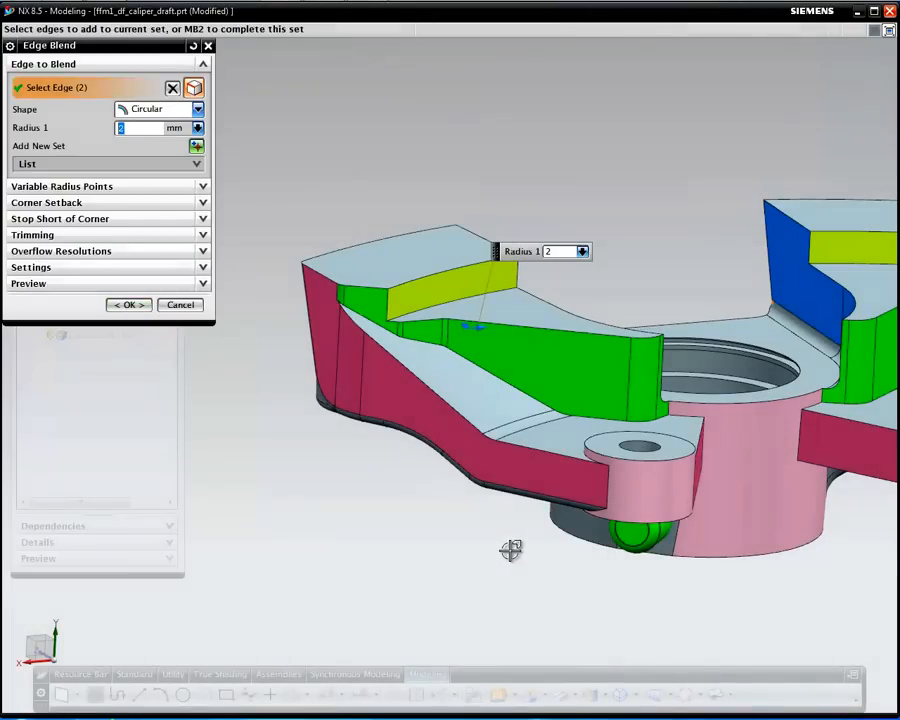
mouse_move(512, 546)
middle_down()
mouse_move(468, 516)
mouse_move(321, 538)
mouse_move(276, 560)
mouse_move(211, 572)
mouse_move(519, 538)
middle_up()
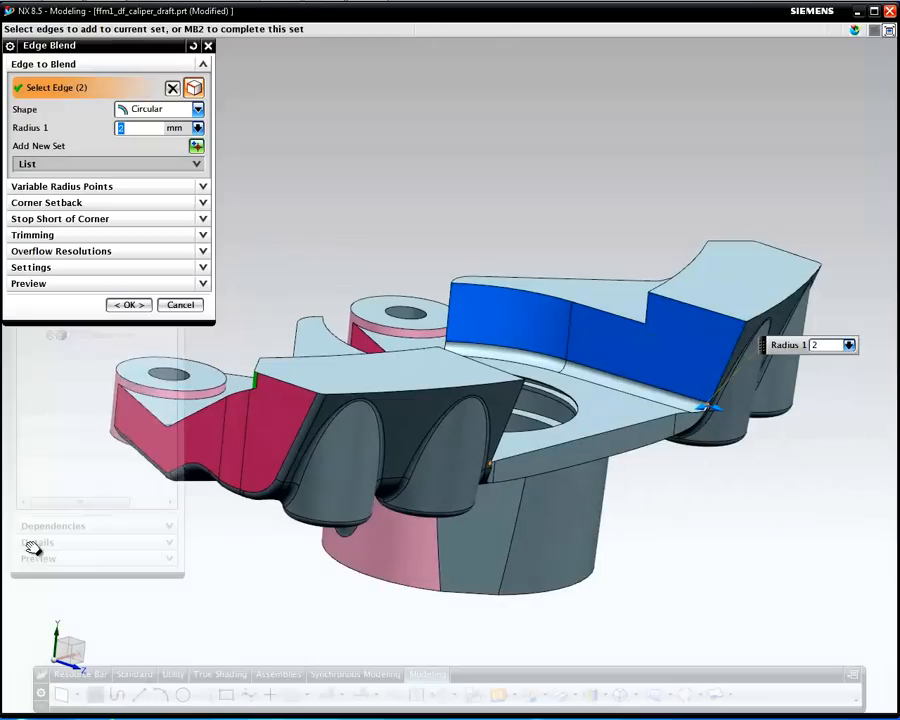
middle_drag(628, 527, 578, 522)
click(180, 304)
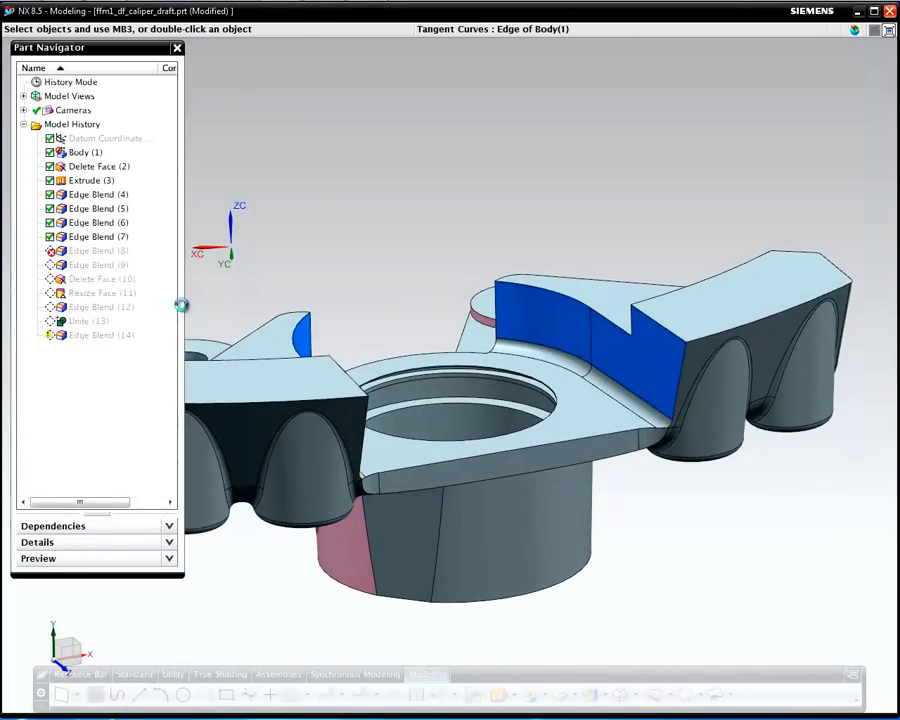
Delete Edge Blend (8) from the model history
right_click(88, 251)
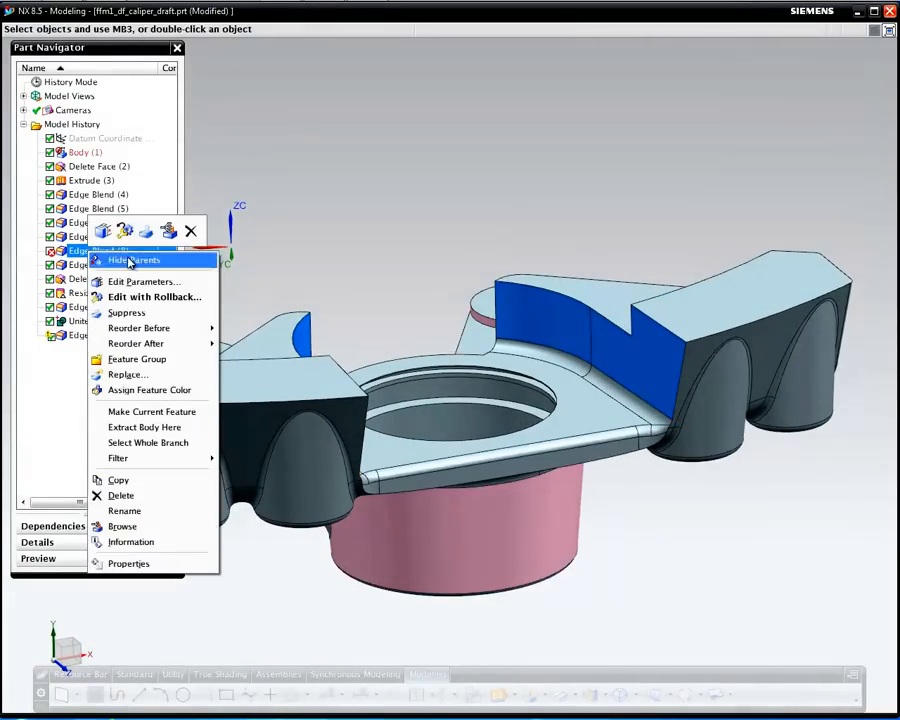
click(121, 496)
middle_drag(709, 556, 797, 542)
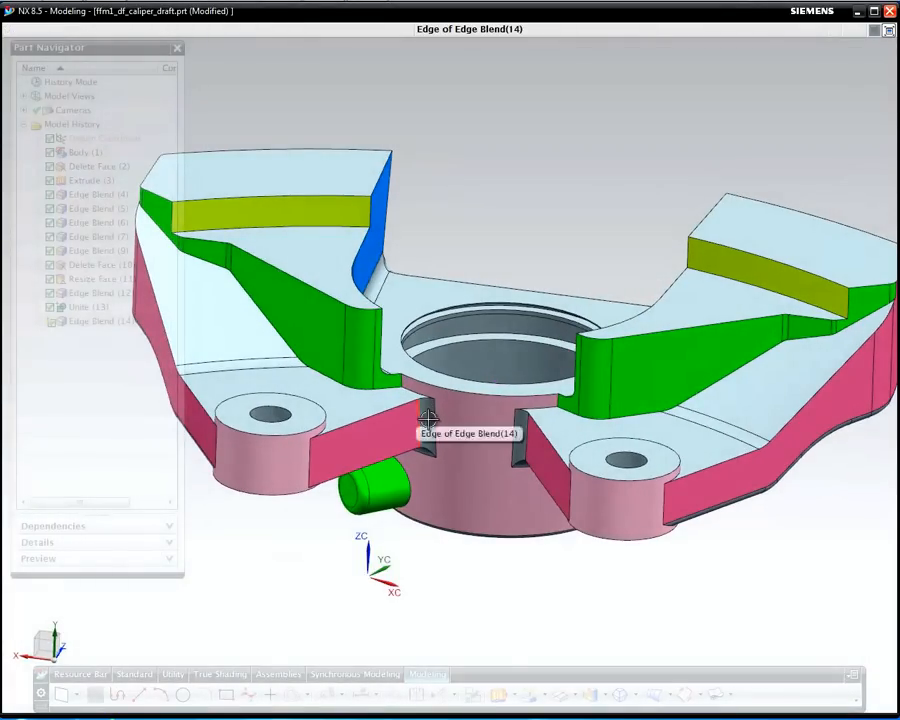
Add one more hub edge to Edge Blend (14), making 21 edges at 3 mm radius, and apply
scroll(422, 437, up, 2)
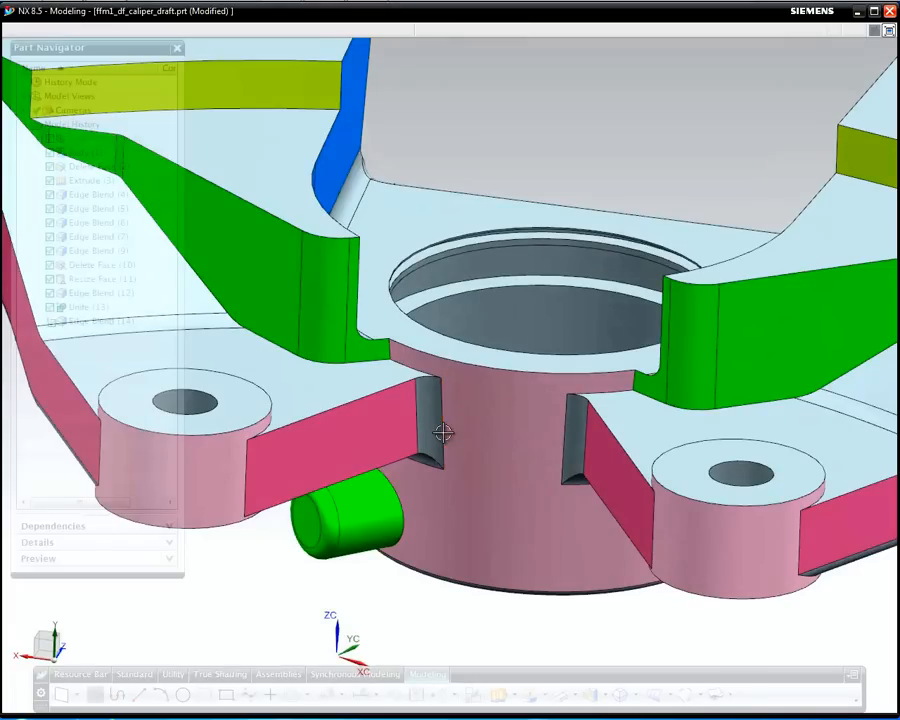
double_click(427, 413)
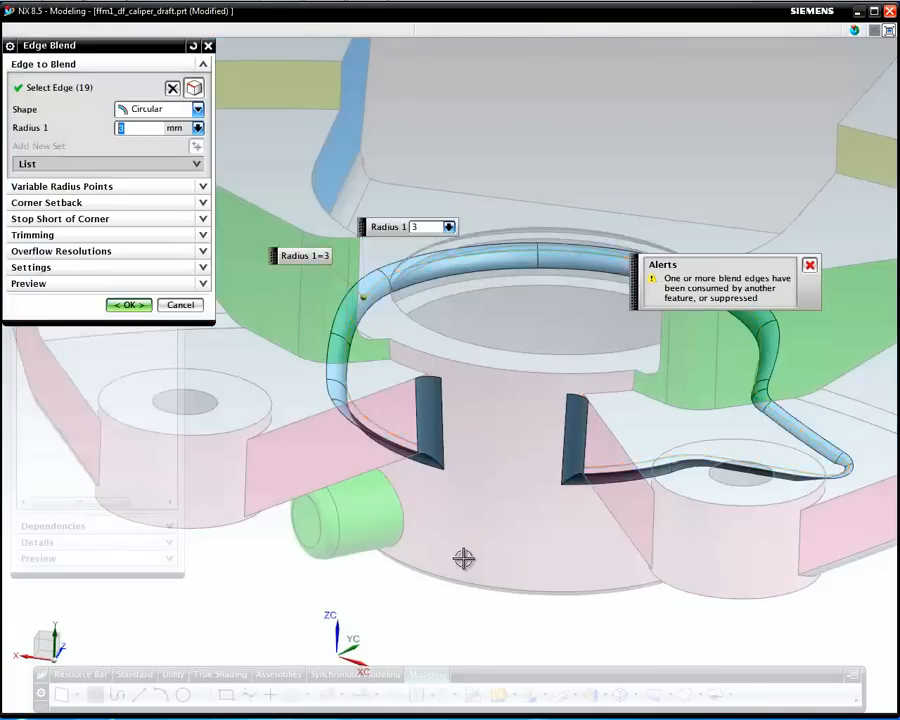
click(397, 459)
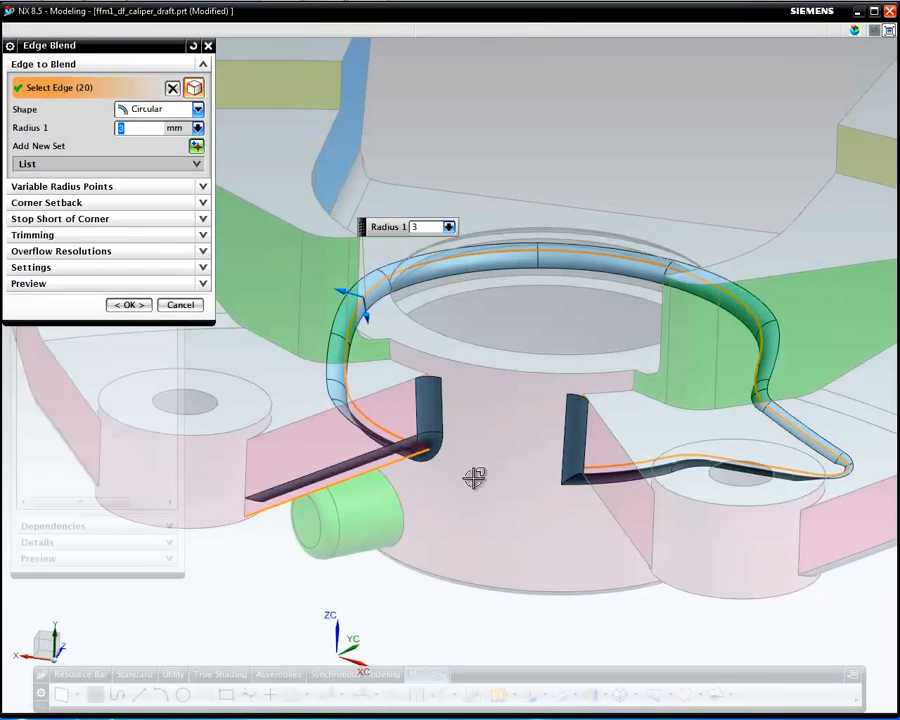
middle_click(518, 549)
middle_click(518, 549)
middle_drag(520, 550, 560, 560)
scroll(569, 627, down, 3)
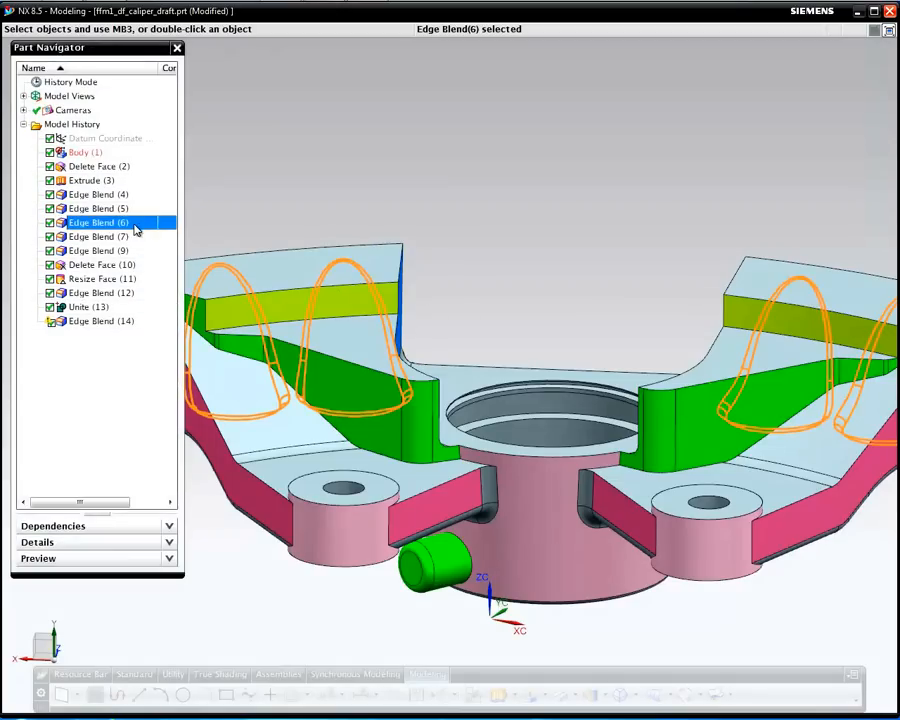
Make Edge Blend (6) current, suspending Edge Blend (7) through Edge Blend (14)
right_click(134, 224)
click(230, 415)
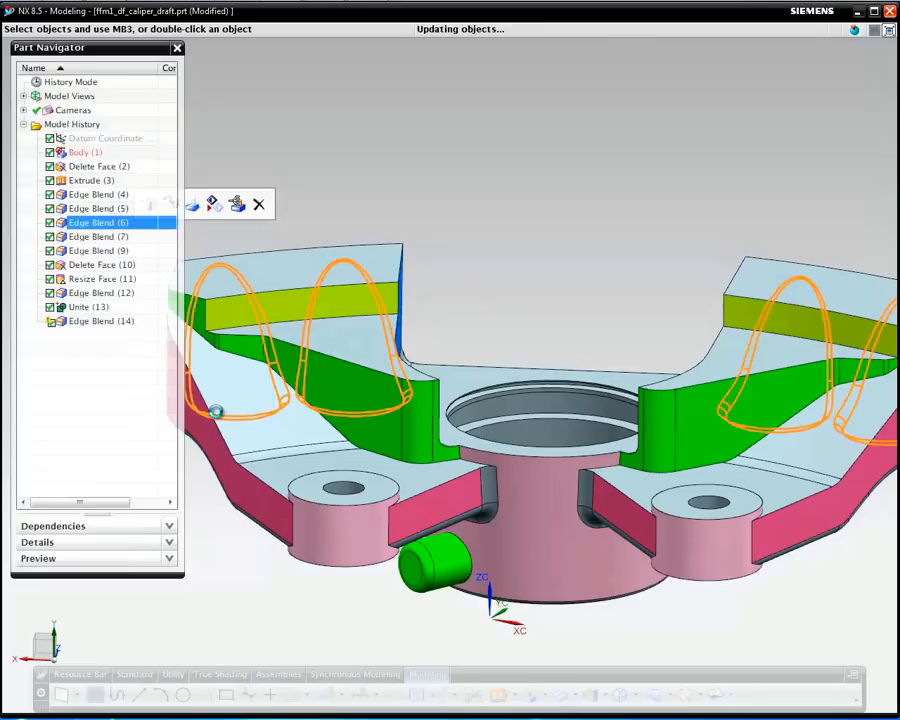
middle_drag(645, 500, 644, 424)
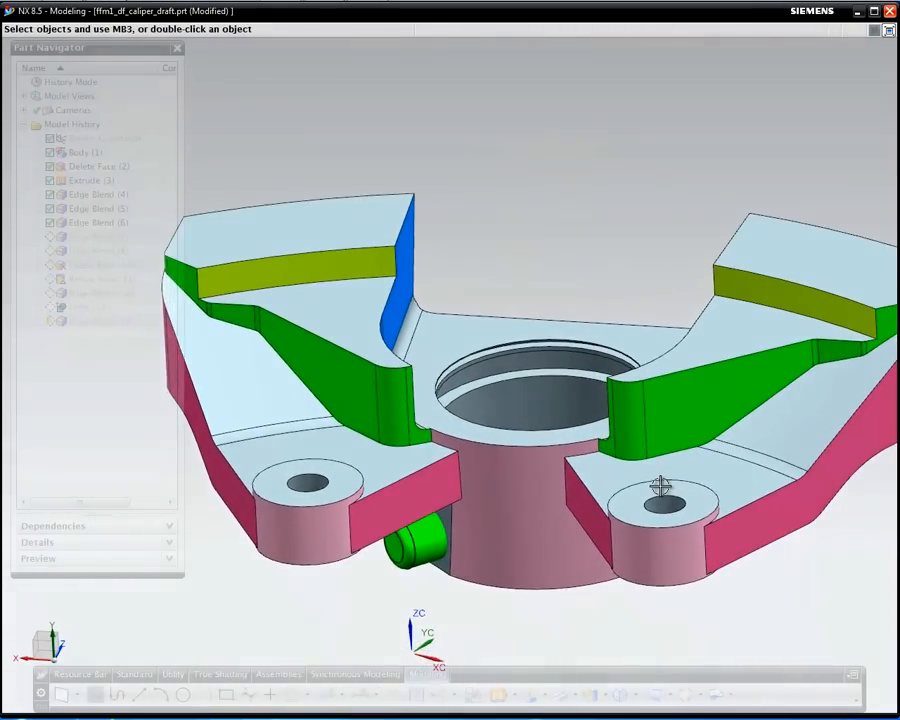
scroll(660, 484, down, 3)
middle_drag(548, 340, 590, 343)
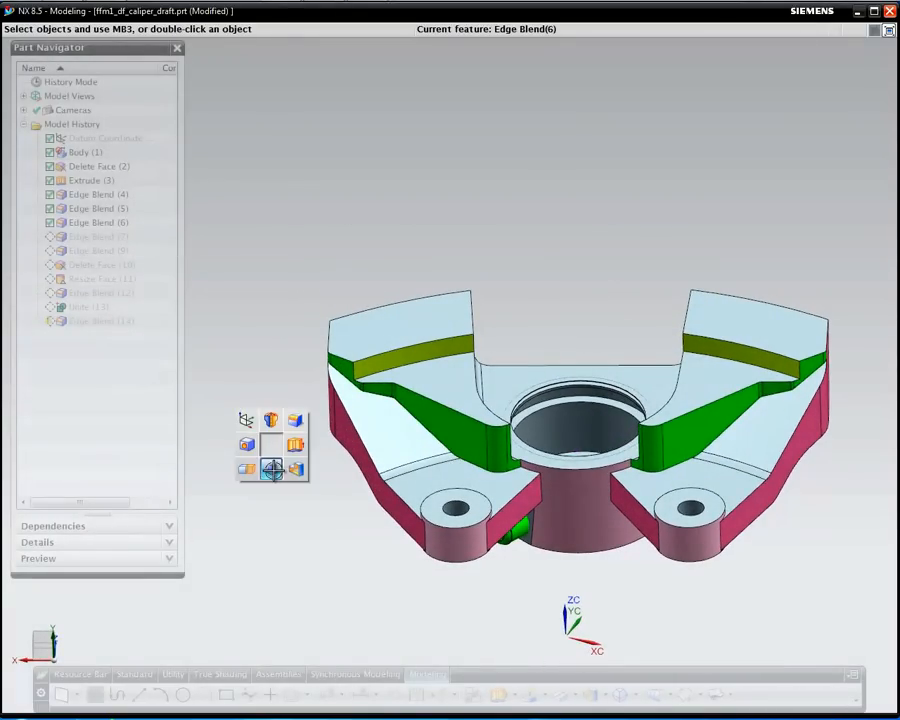
click(272, 469)
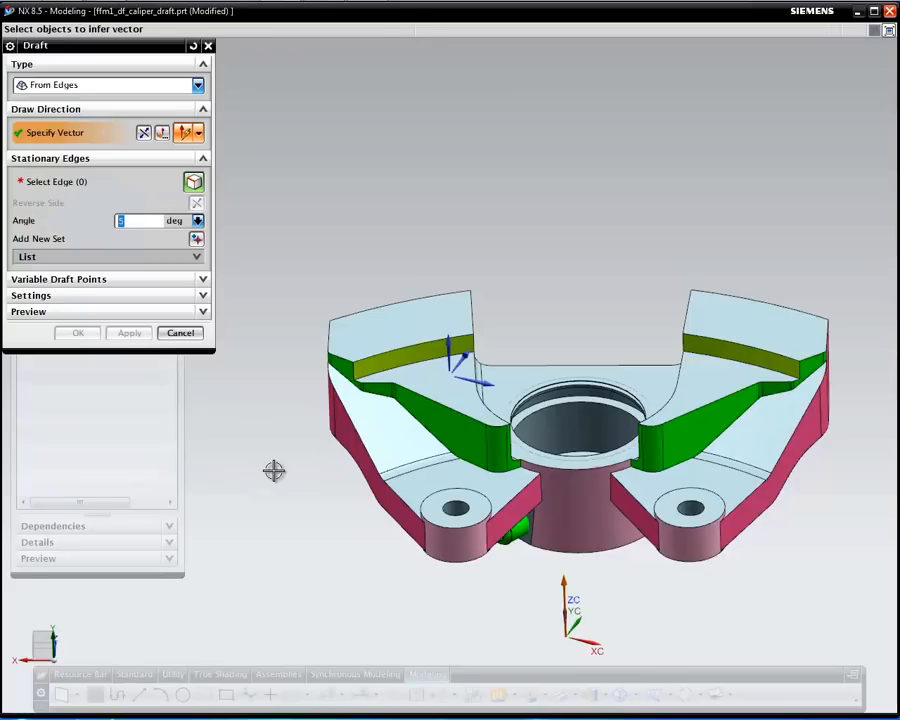
Draft the arm side faces 5° along ZC from 16 tangent-chained top edges
click(448, 343)
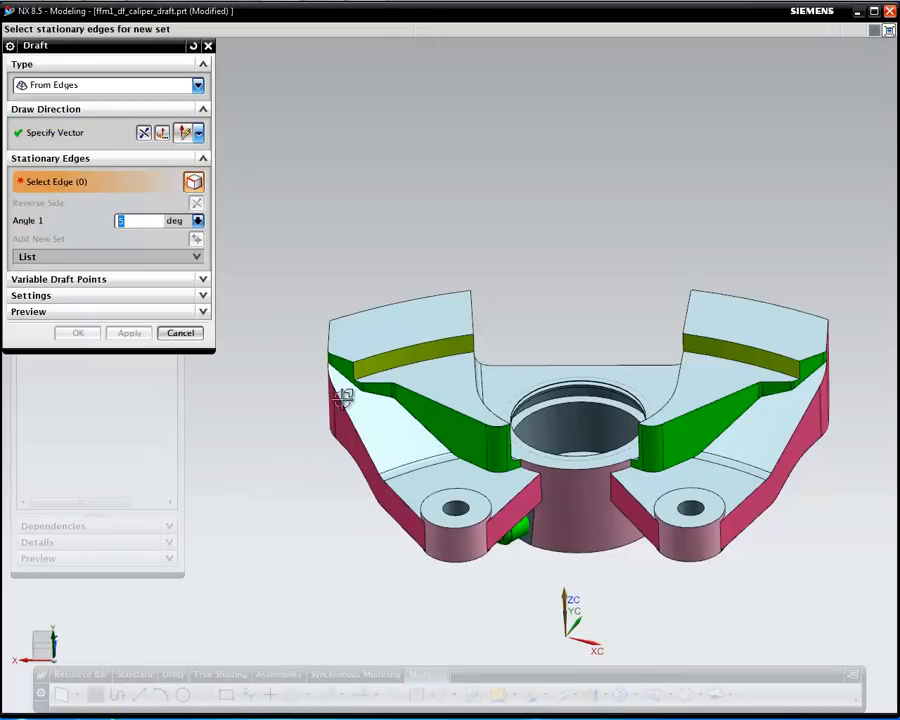
click(445, 399)
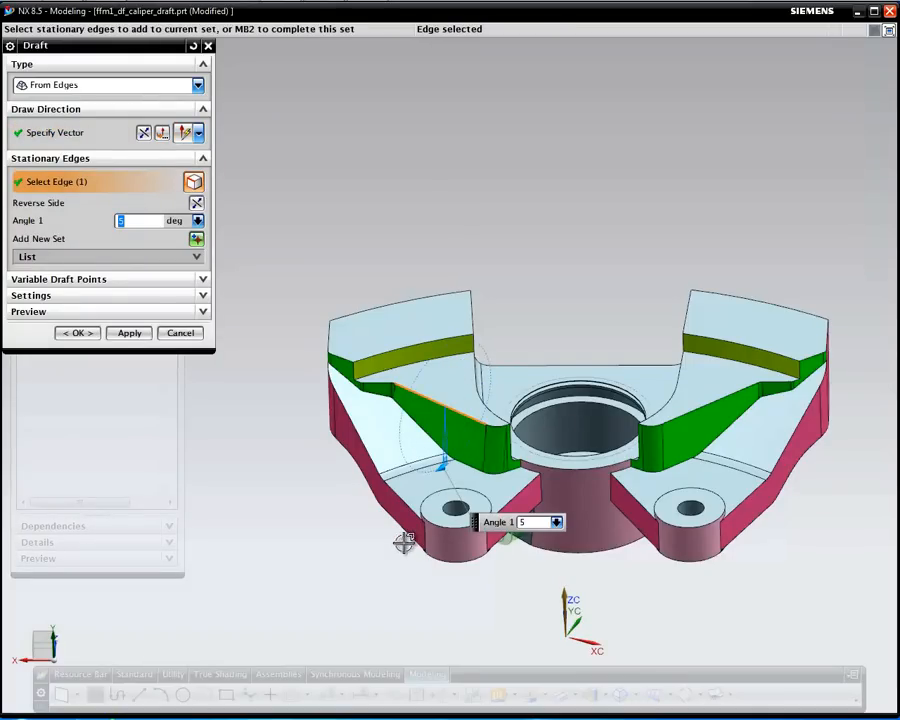
scroll(450, 378, up, 3)
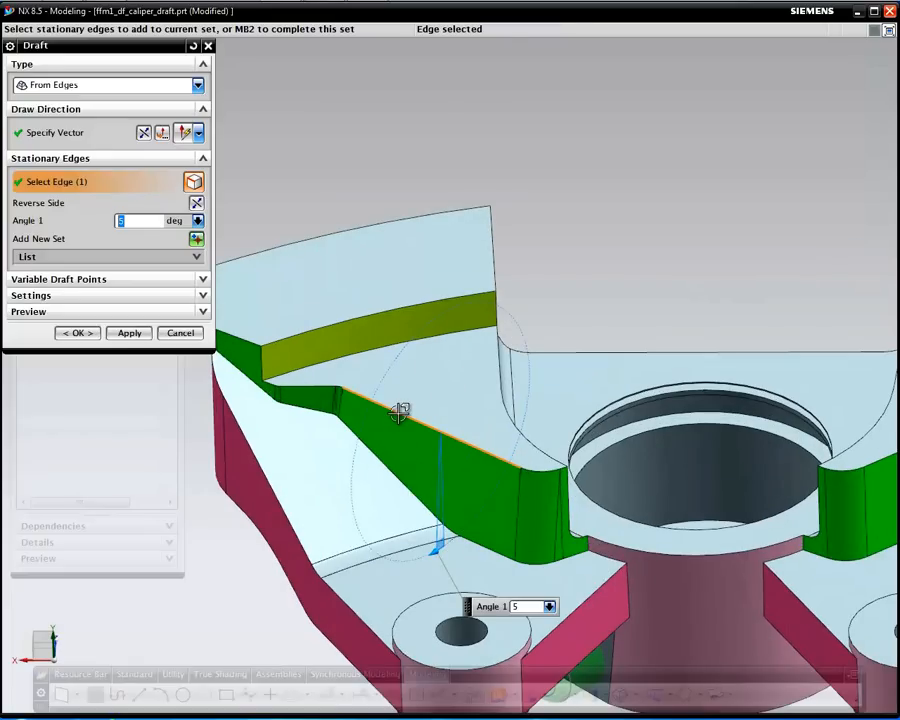
right_click(399, 412)
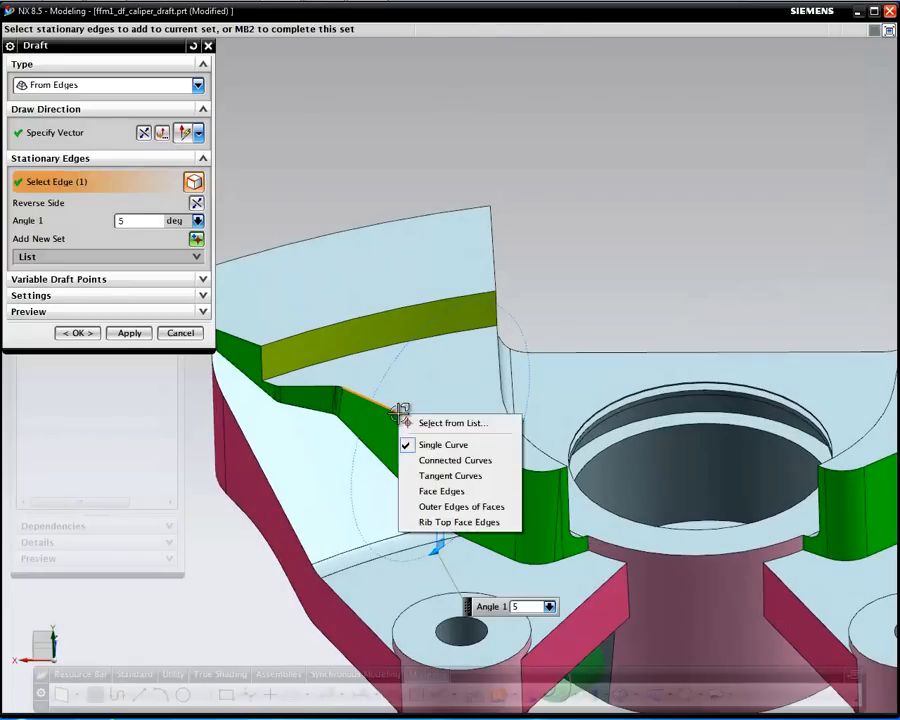
click(470, 476)
scroll(548, 481, down, 3)
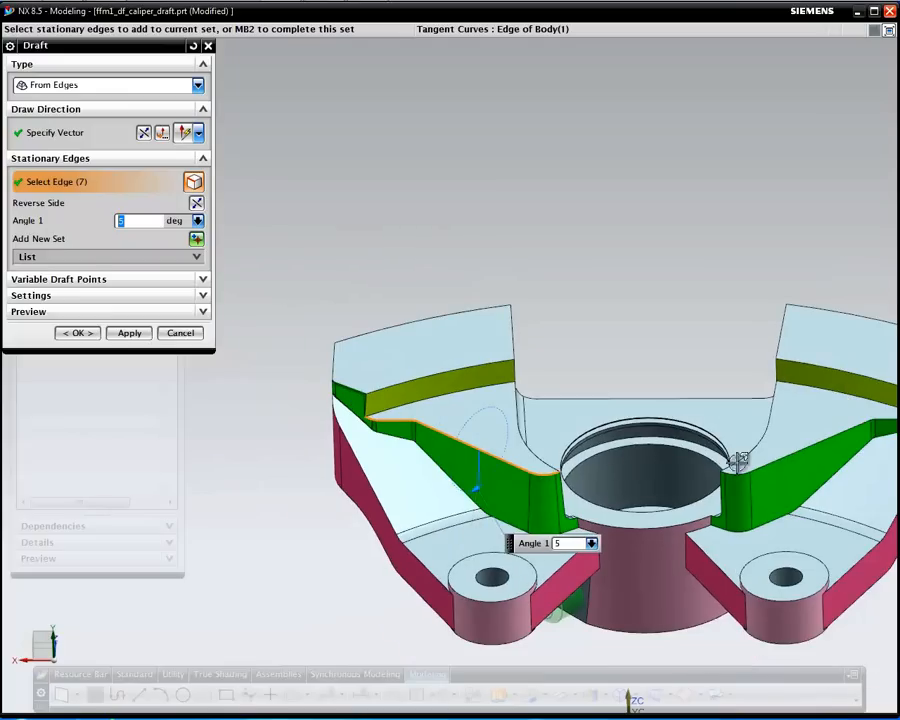
click(789, 452)
shift+middle_drag(684, 380, 546, 331)
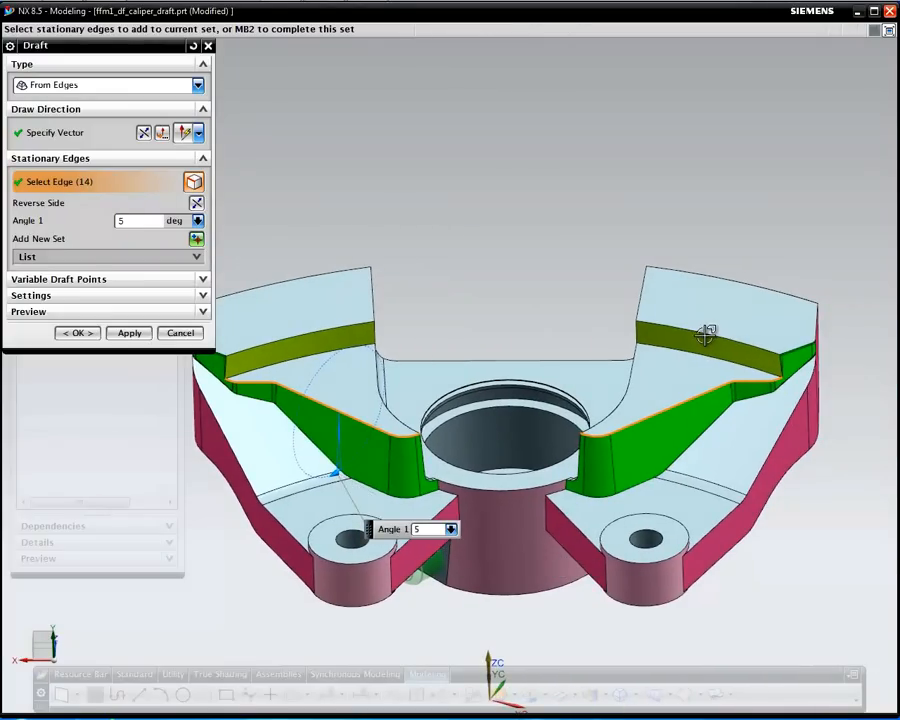
click(336, 328)
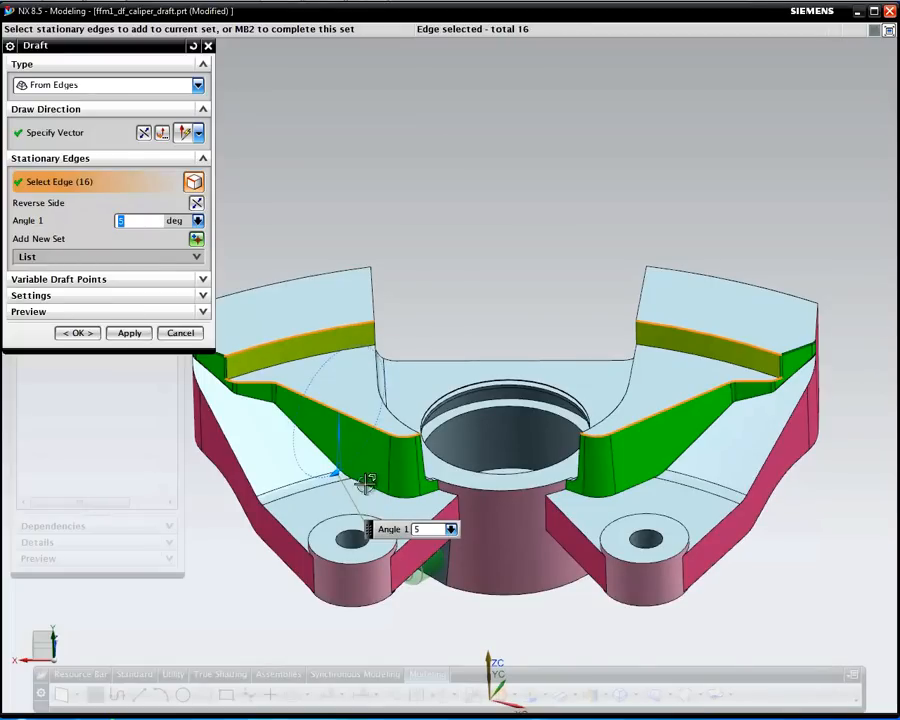
mouse_move(330, 470)
mouse_down()
mouse_move(324, 478)
mouse_move(338, 476)
mouse_move(330, 478)
mouse_up()
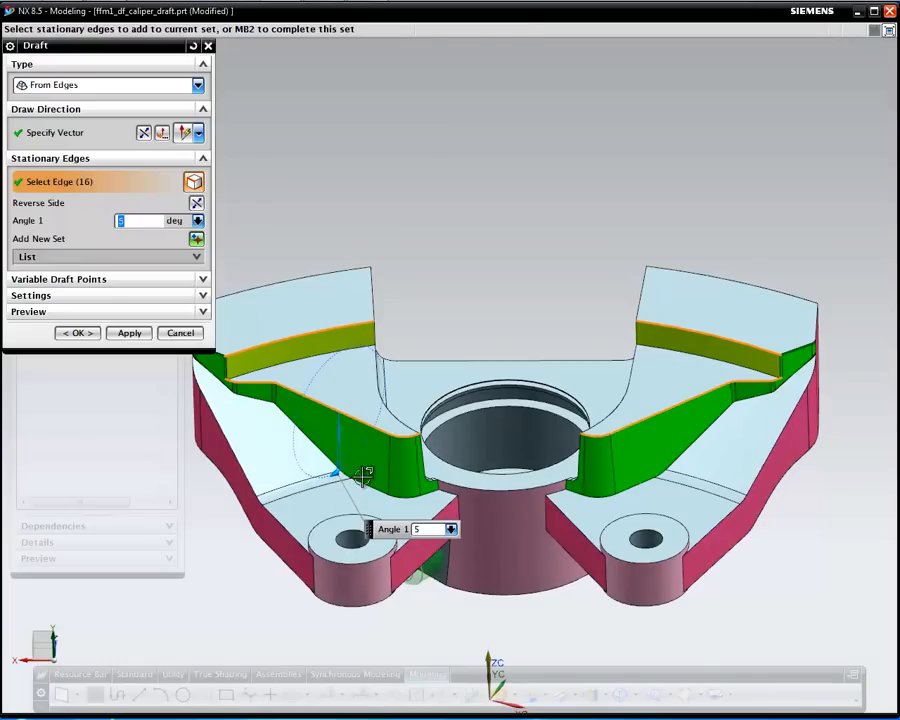
click(128, 333)
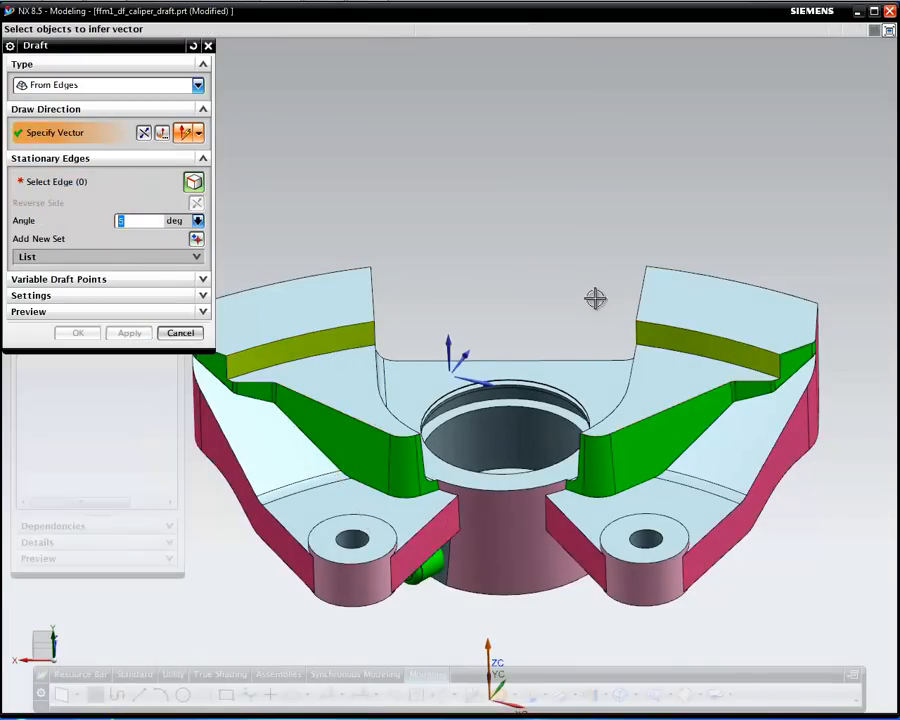
Draft both bolt-hole bosses from their top edges, using the hub's top face as draw direction
middle_drag(619, 290, 584, 299)
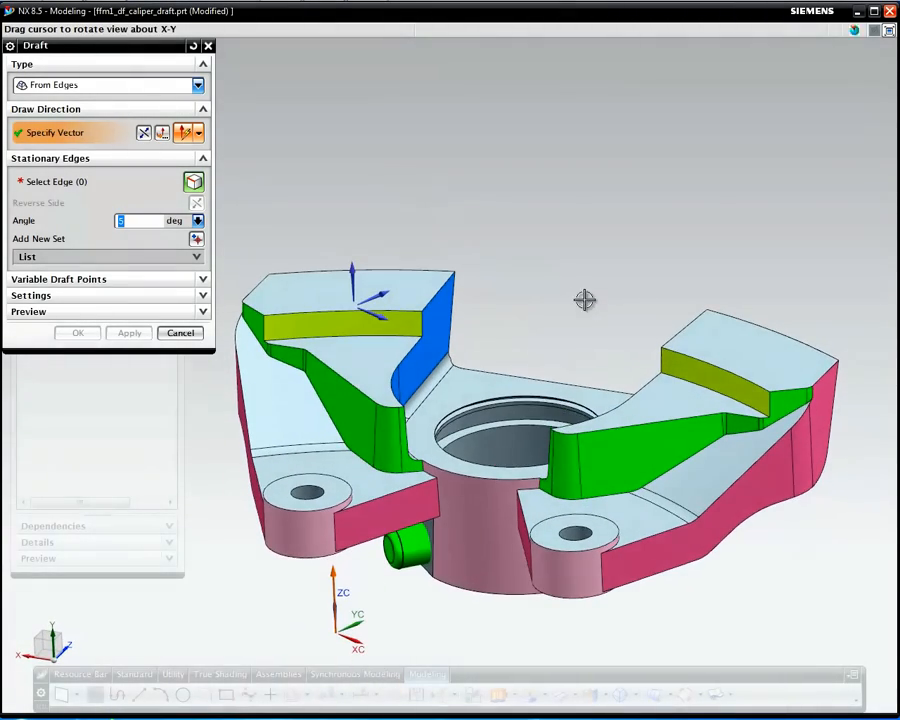
middle_drag(411, 340, 545, 411)
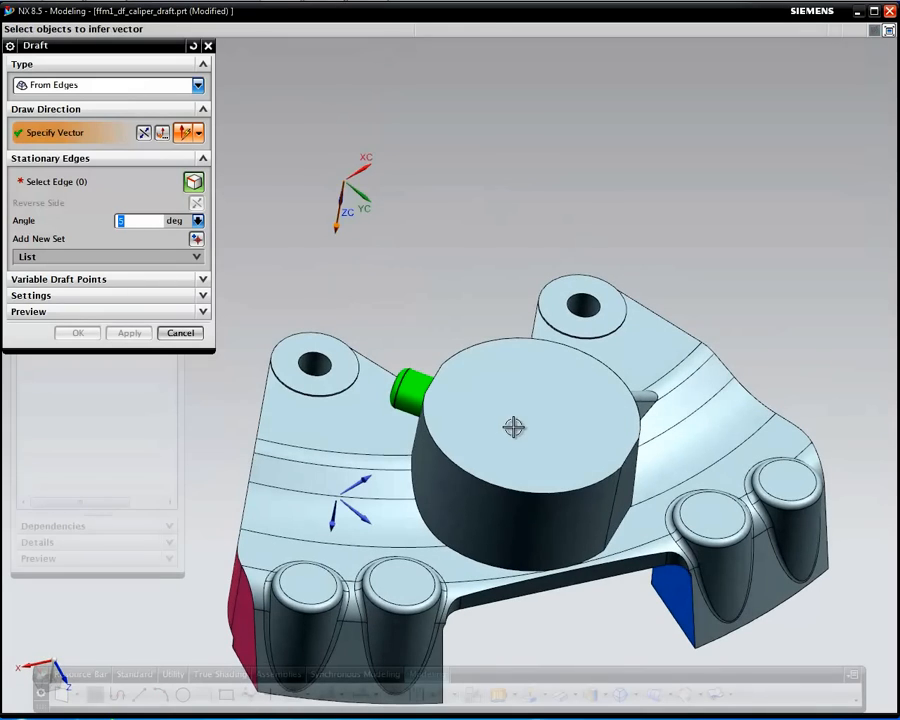
click(516, 426)
middle_drag(443, 322, 548, 282)
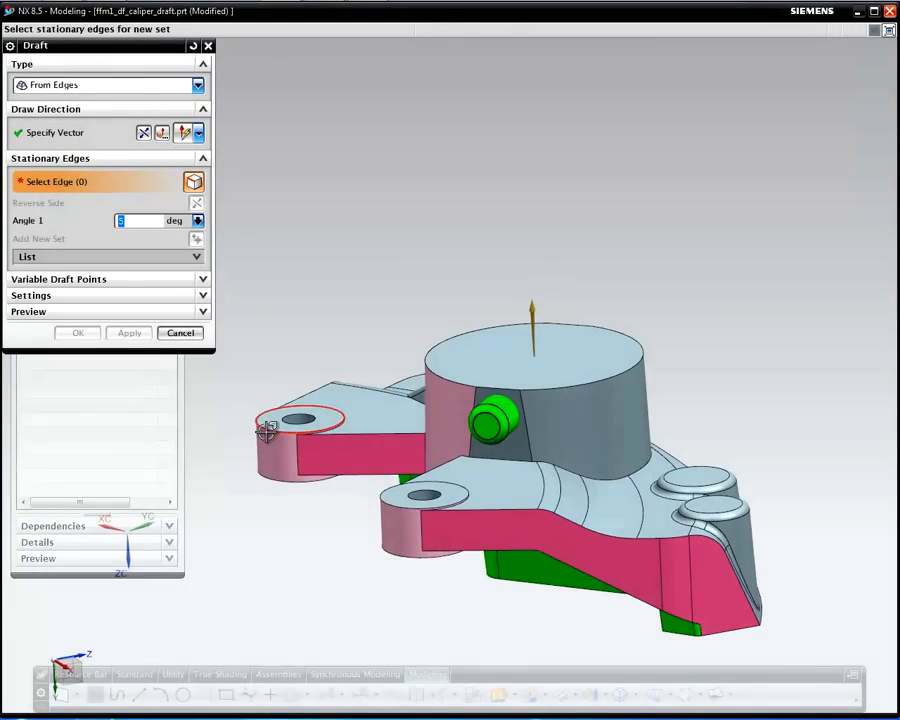
click(267, 428)
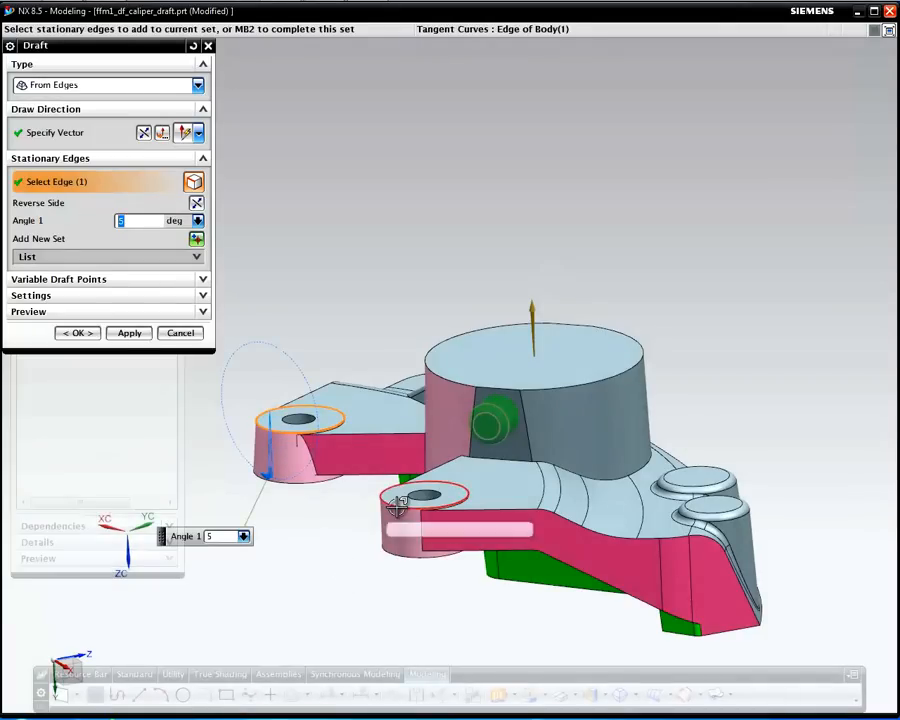
click(398, 507)
scroll(287, 568, up, 3)
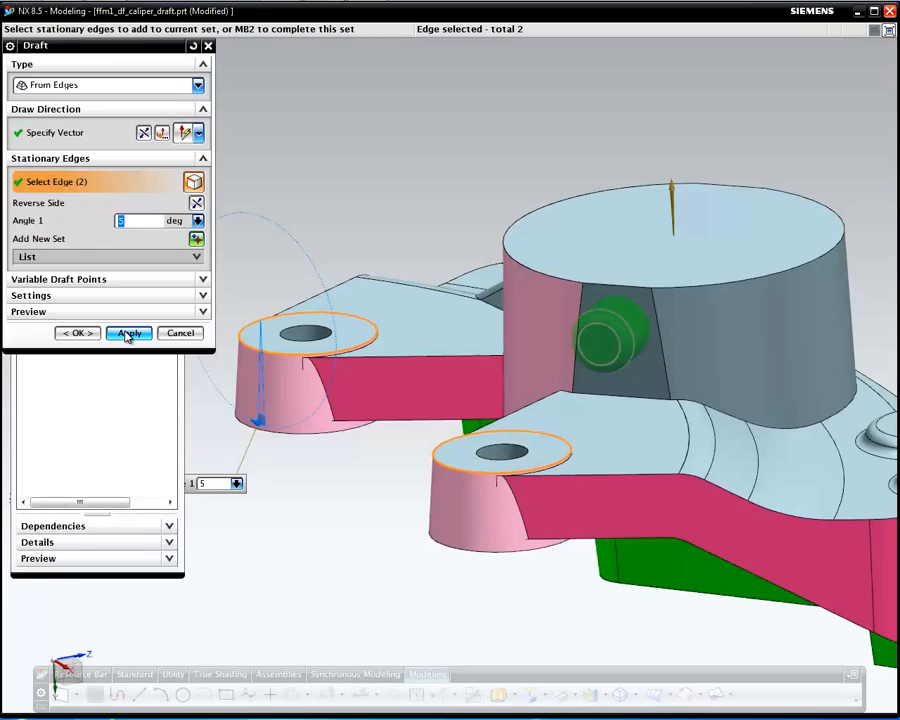
click(127, 334)
middle_drag(349, 505, 414, 522)
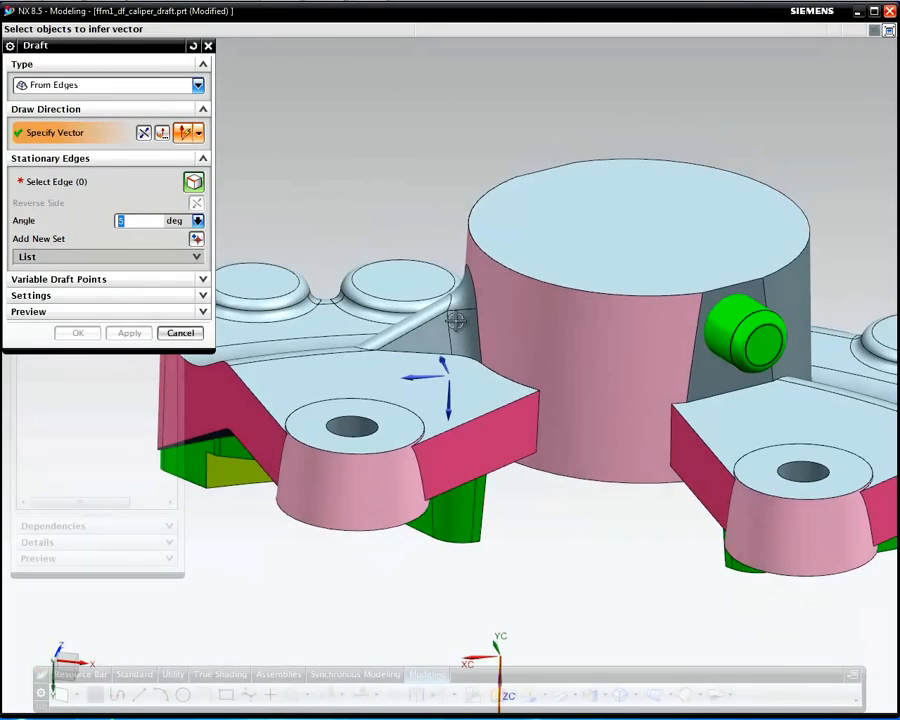
middle_drag(502, 272, 675, 513)
scroll(531, 546, down, 3)
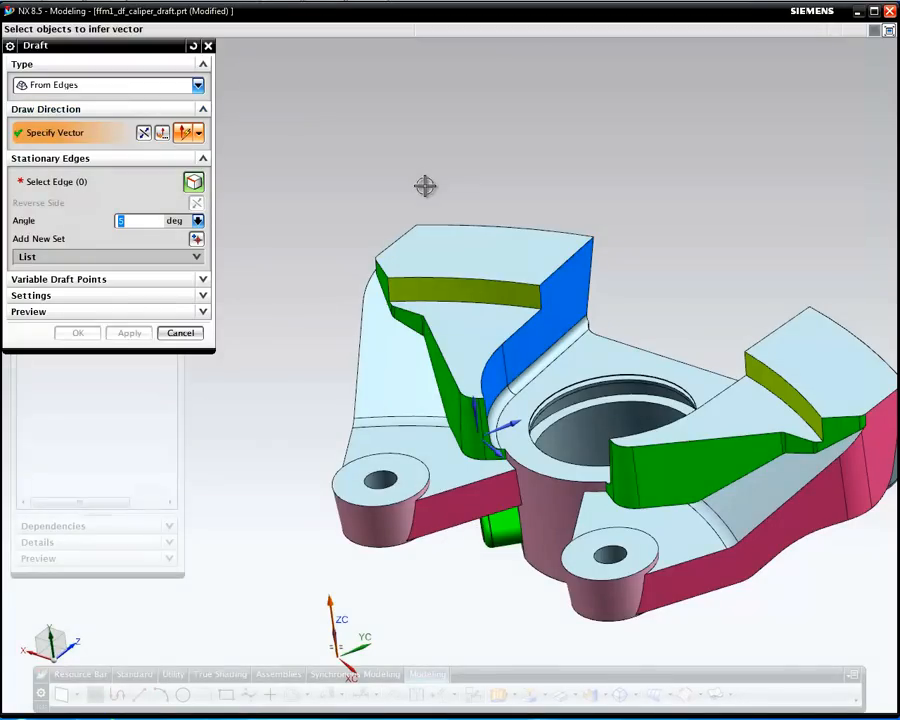
middle_drag(482, 549, 522, 322)
Take the draw direction from the cylinder's top face and pick the lobe top edges as stationary
click(601, 342)
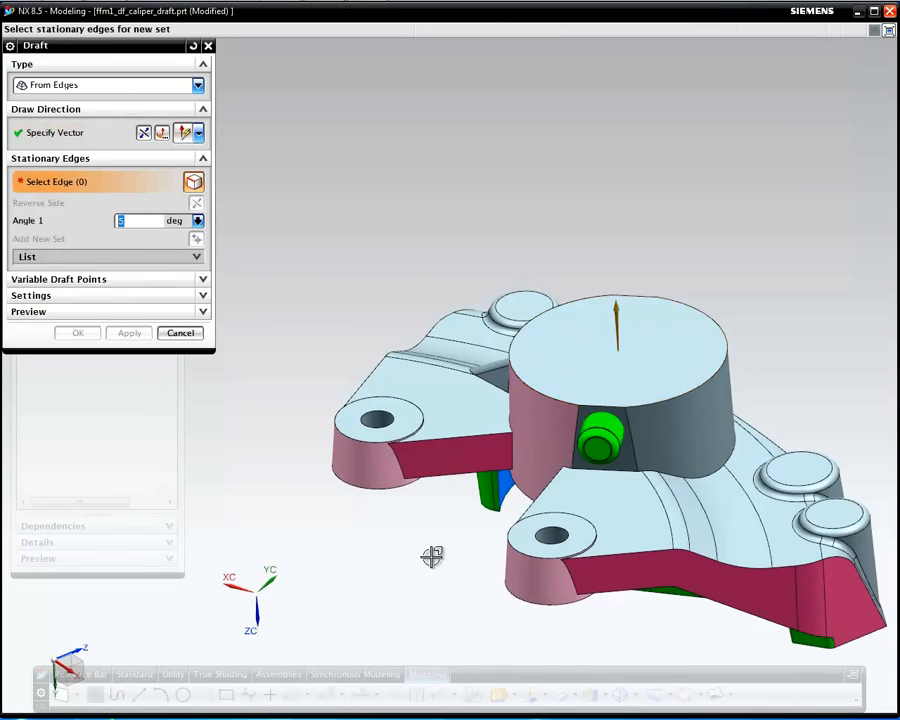
click(450, 432)
middle_drag(412, 609, 485, 578)
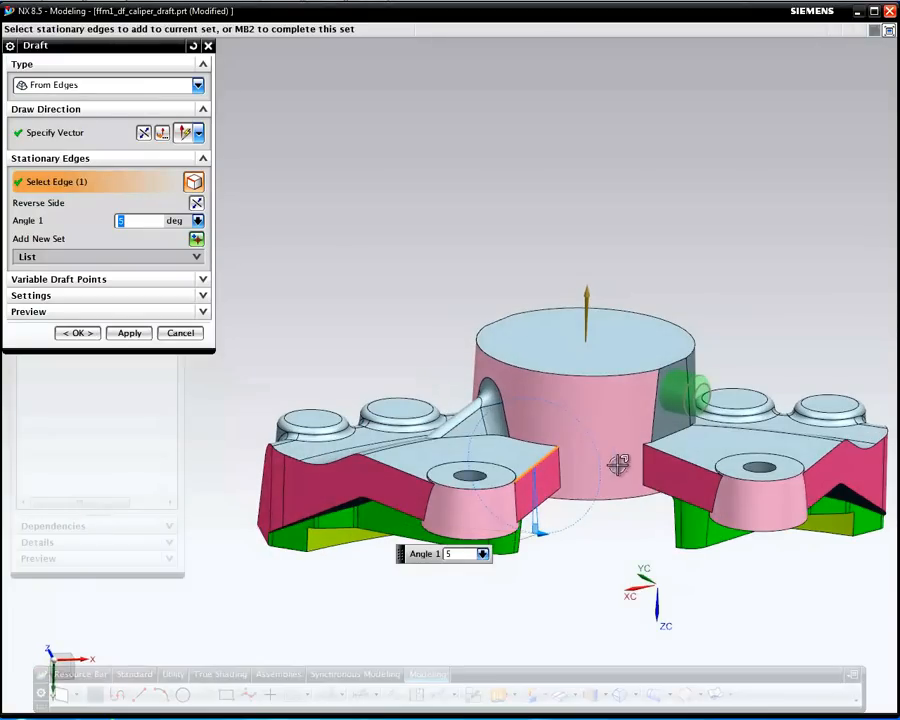
click(685, 460)
click(397, 470)
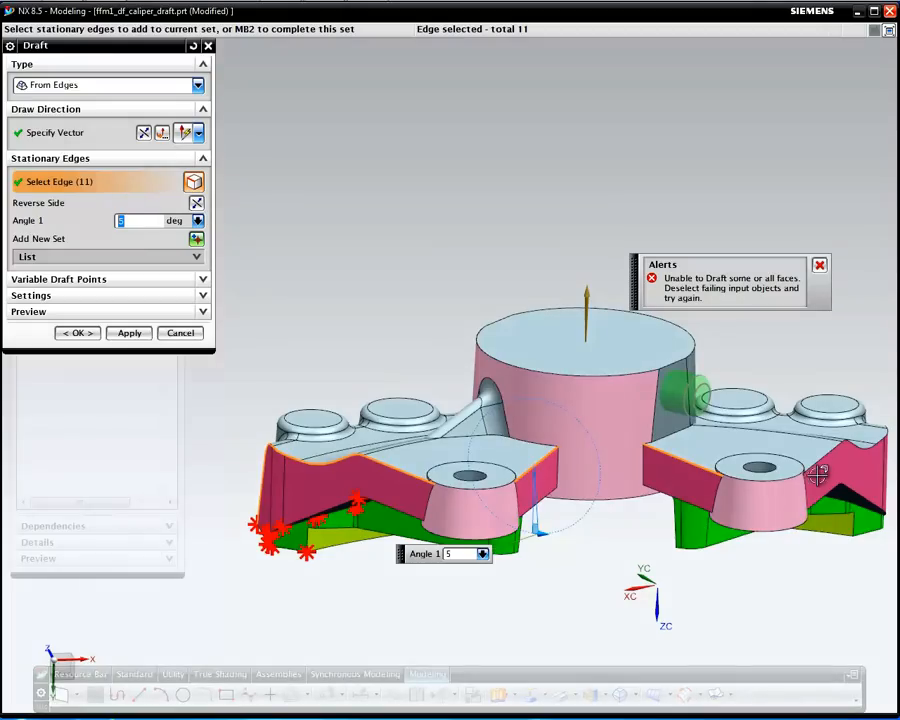
right_click(404, 470)
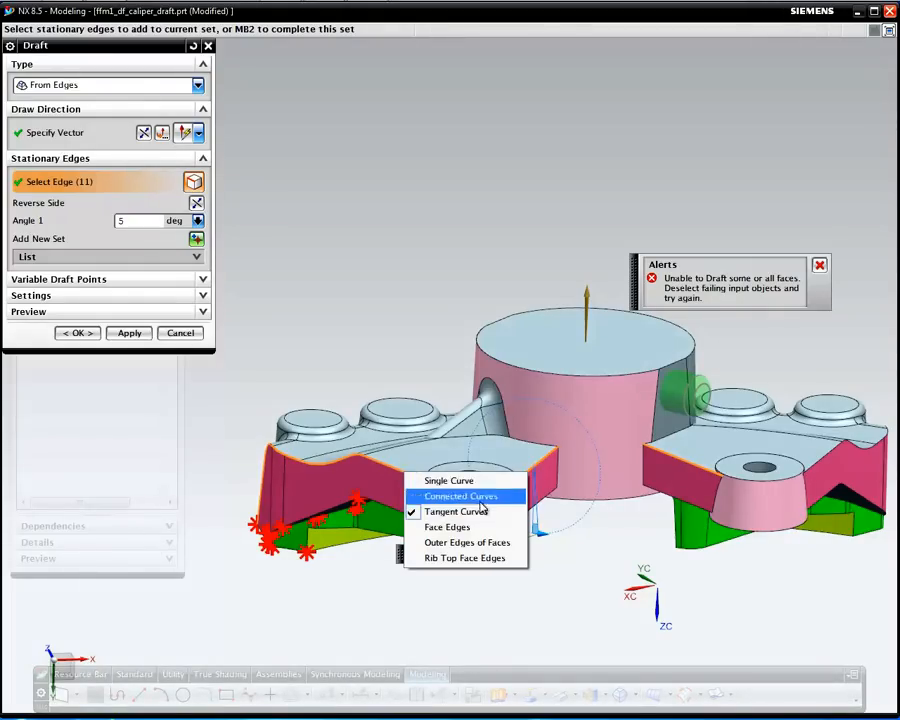
click(440, 479)
middle_drag(322, 543, 396, 583)
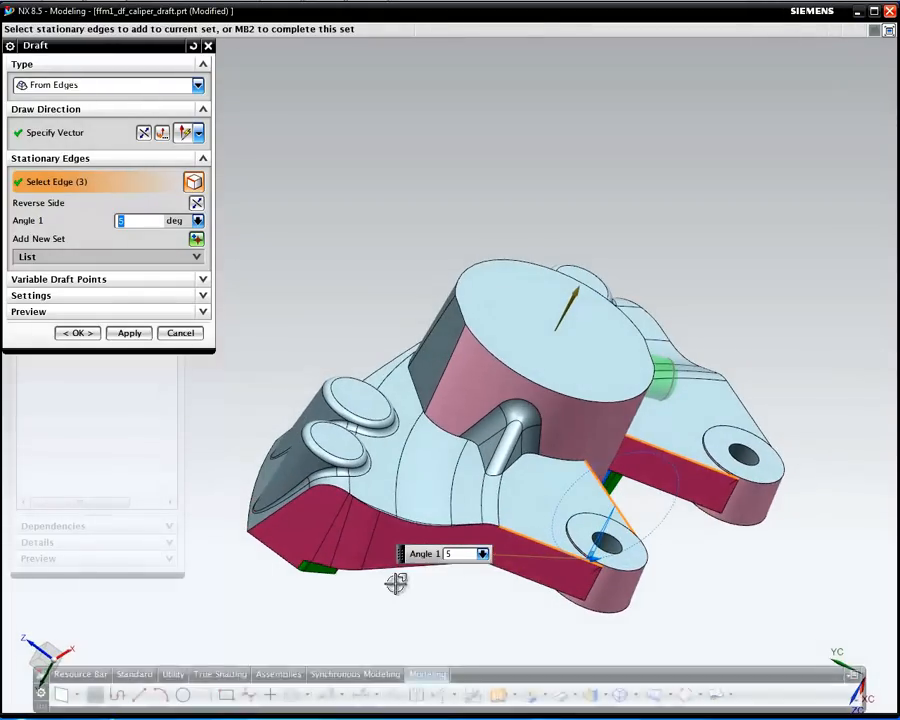
click(262, 518)
Add the remaining stationary edges, six in total, and apply the 5° draft
scroll(409, 602, up, 1)
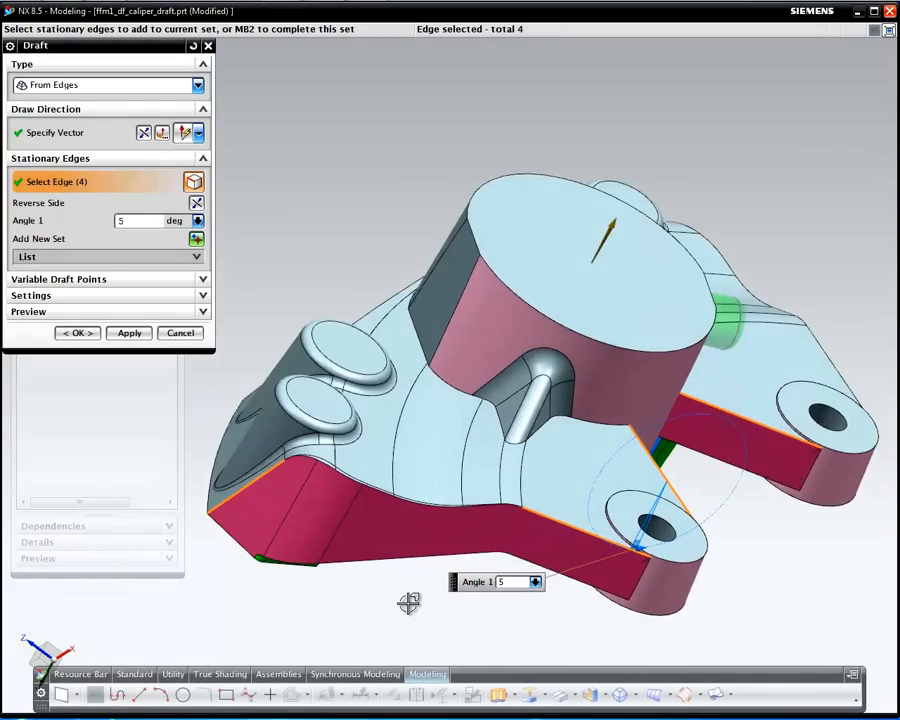
scroll(409, 602, up, 1)
middle_drag(478, 508, 307, 520)
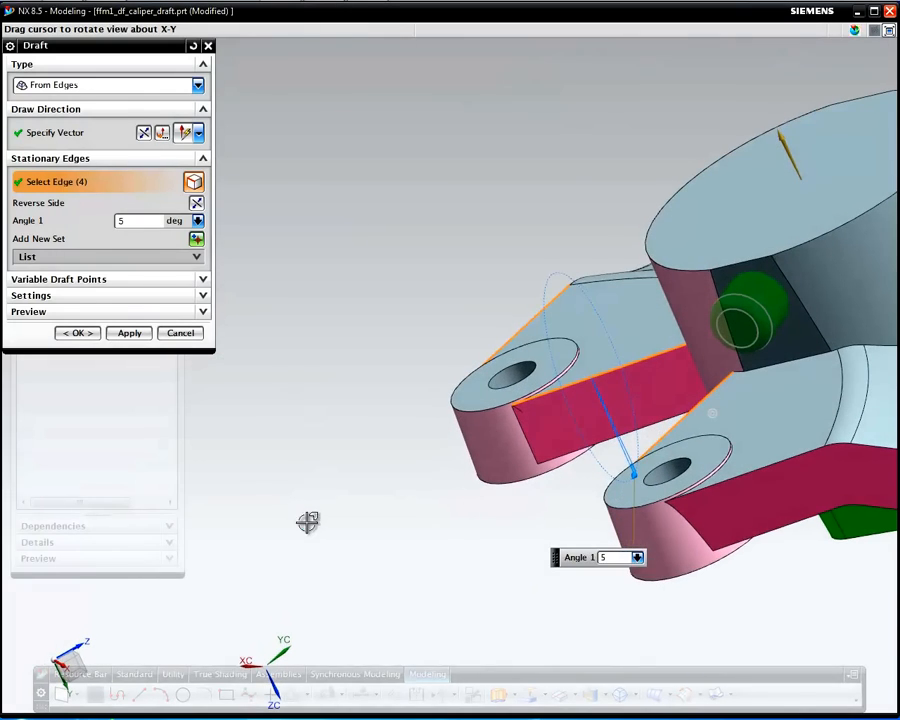
click(745, 473)
middle_drag(579, 571, 212, 489)
click(838, 415)
middle_drag(640, 510, 611, 568)
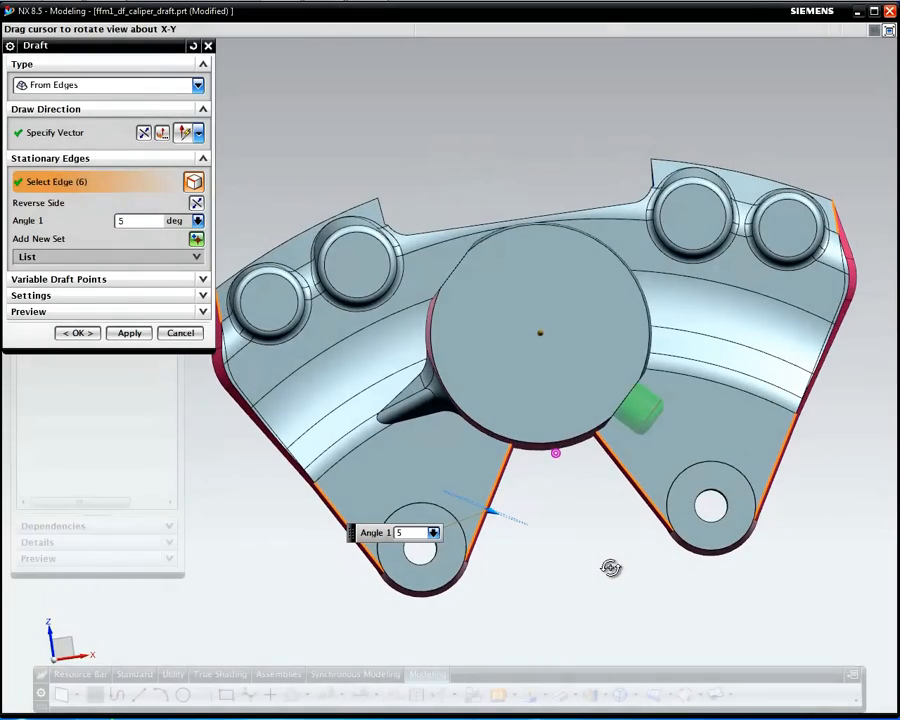
middle_drag(611, 568, 653, 560)
middle_click(697, 589)
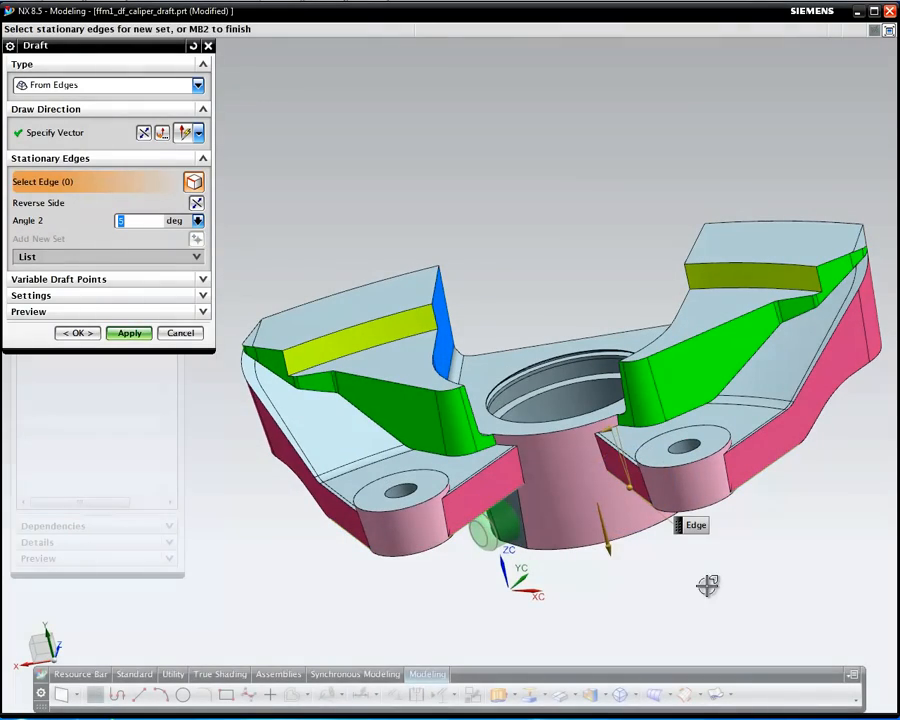
middle_click(713, 589)
middle_drag(631, 546, 645, 565)
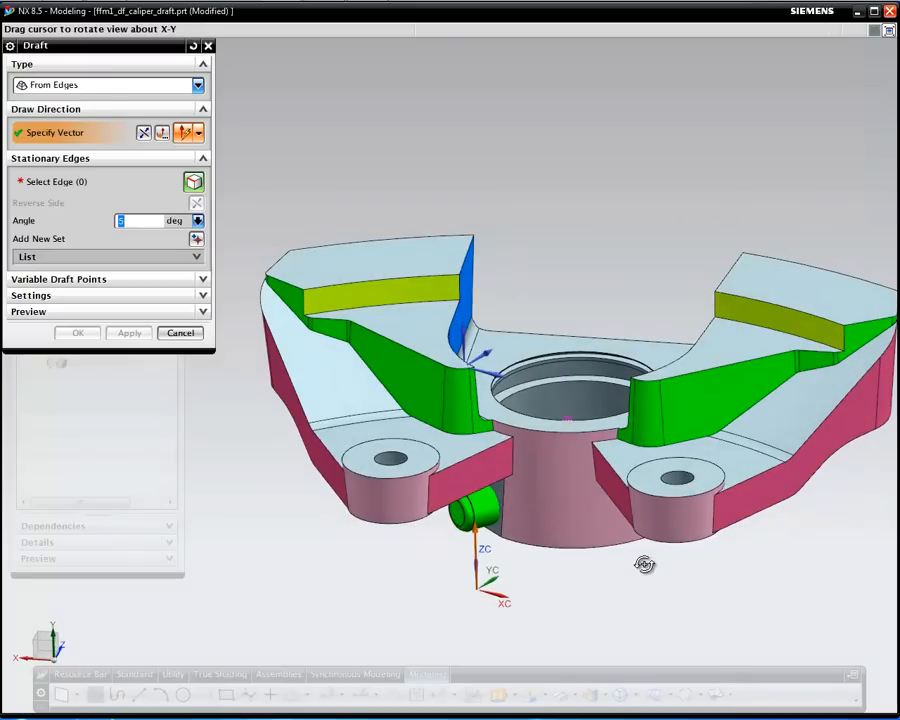
Close Draft and make Edge Blend (16) the current feature
click(180, 334)
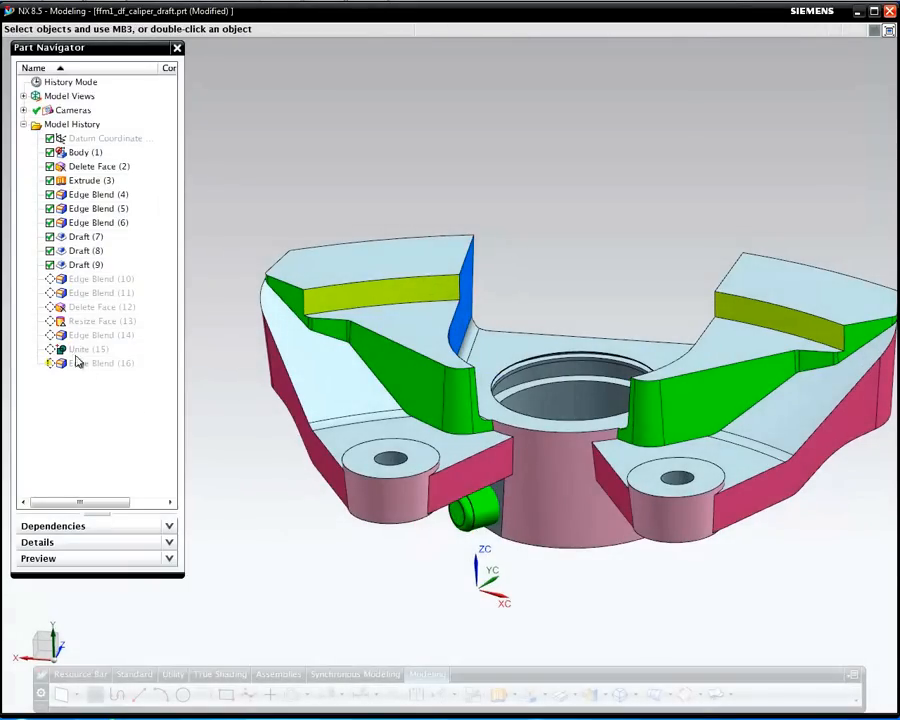
right_click(96, 368)
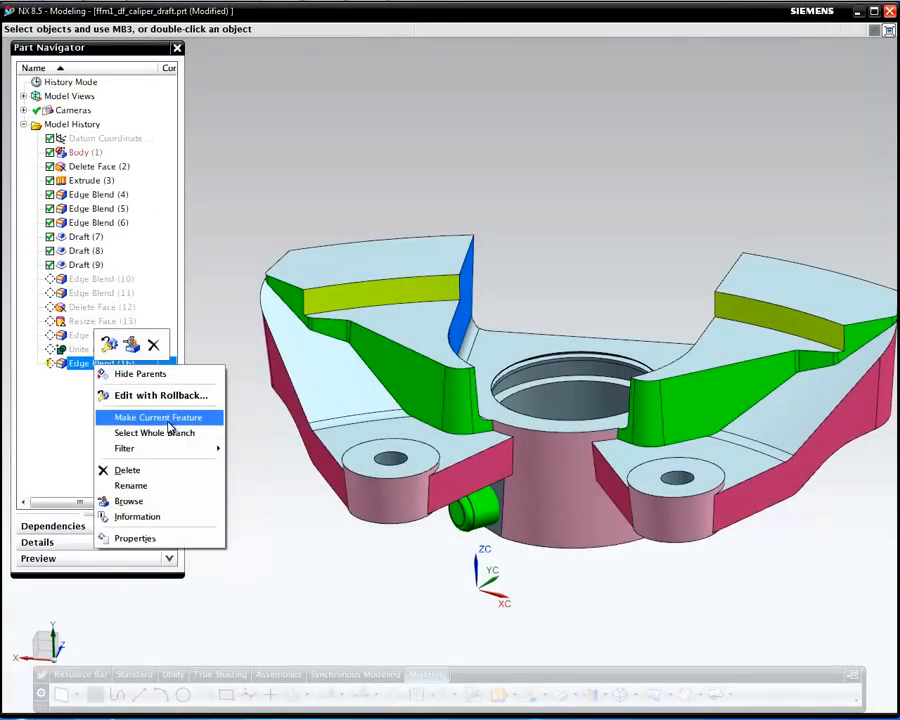
click(171, 423)
middle_drag(634, 579, 525, 577)
middle_drag(725, 496, 569, 436)
Snap the view face-on with F8 and start a new Draft from the radial toolbar
key(F8)
right_click(672, 543)
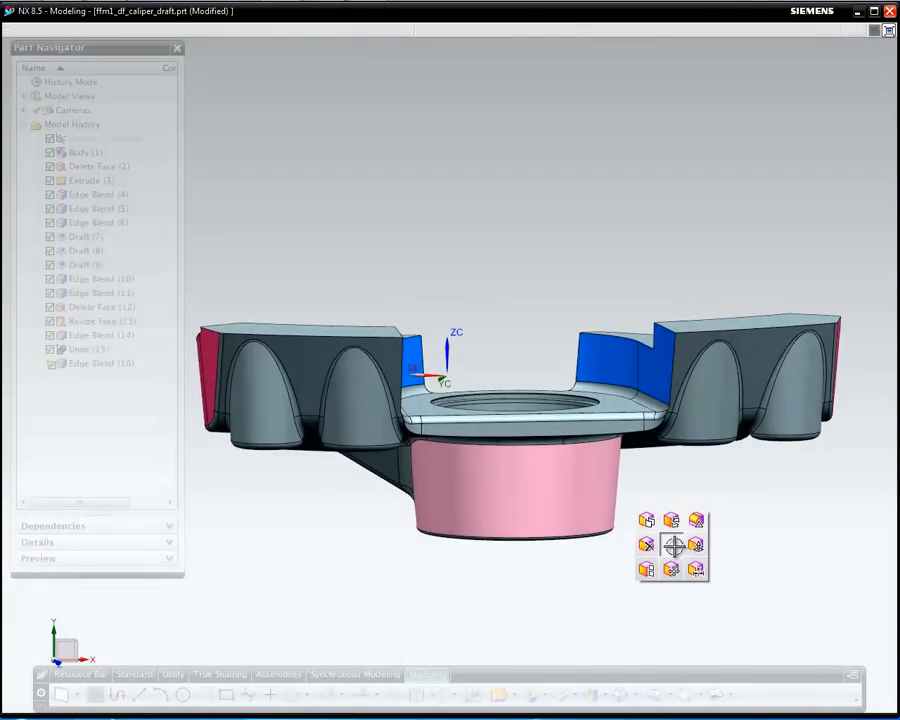
ctrl+shift+click(677, 555)
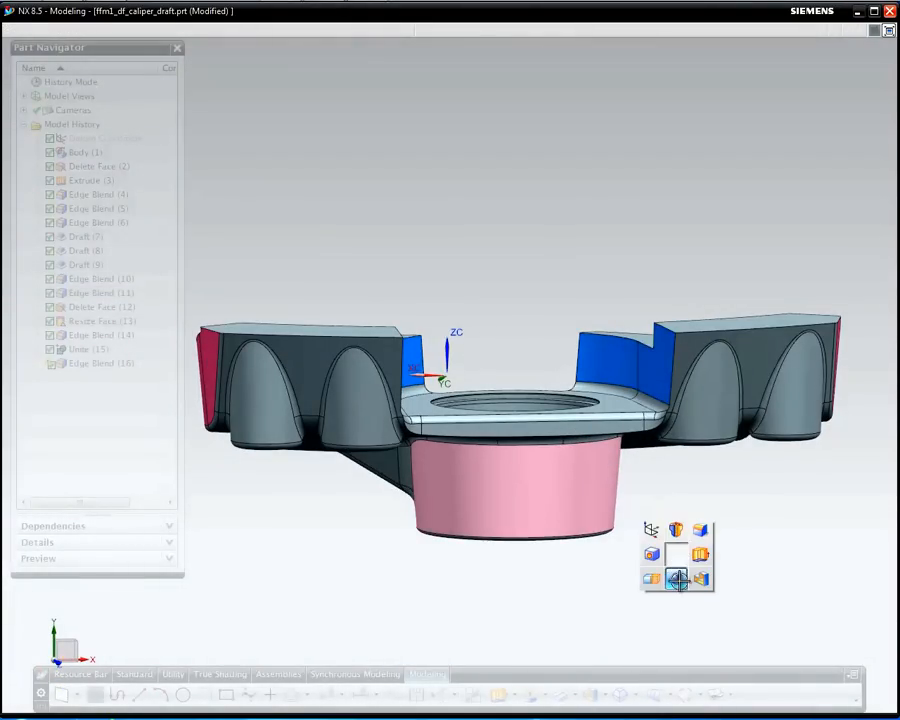
click(677, 578)
Draft the 17 hub faces at 5° as Tangent to Faces, direction from the top face, then close the tool
click(88, 90)
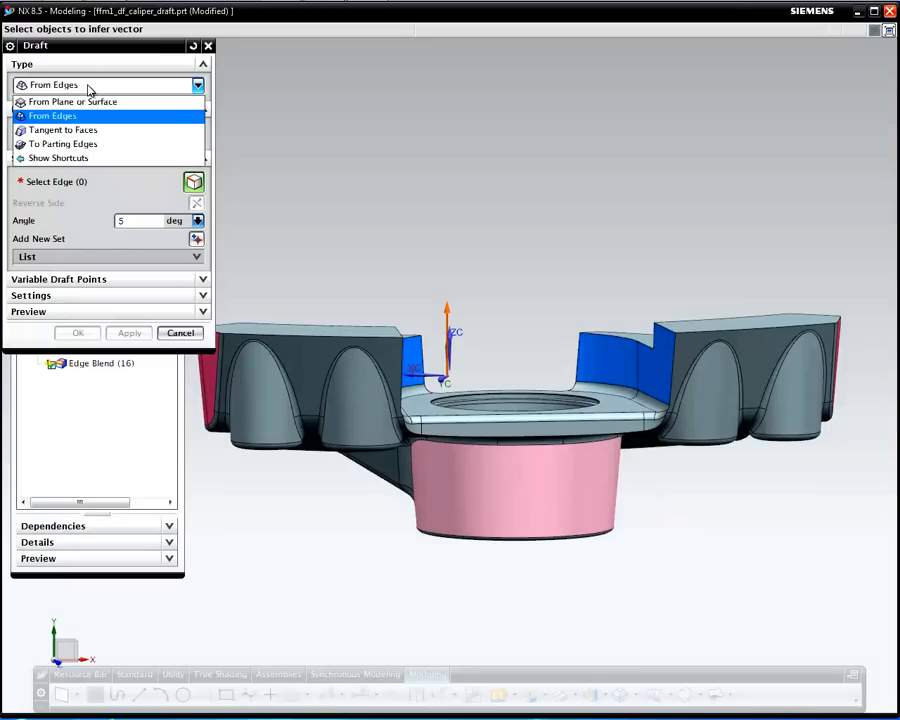
click(105, 131)
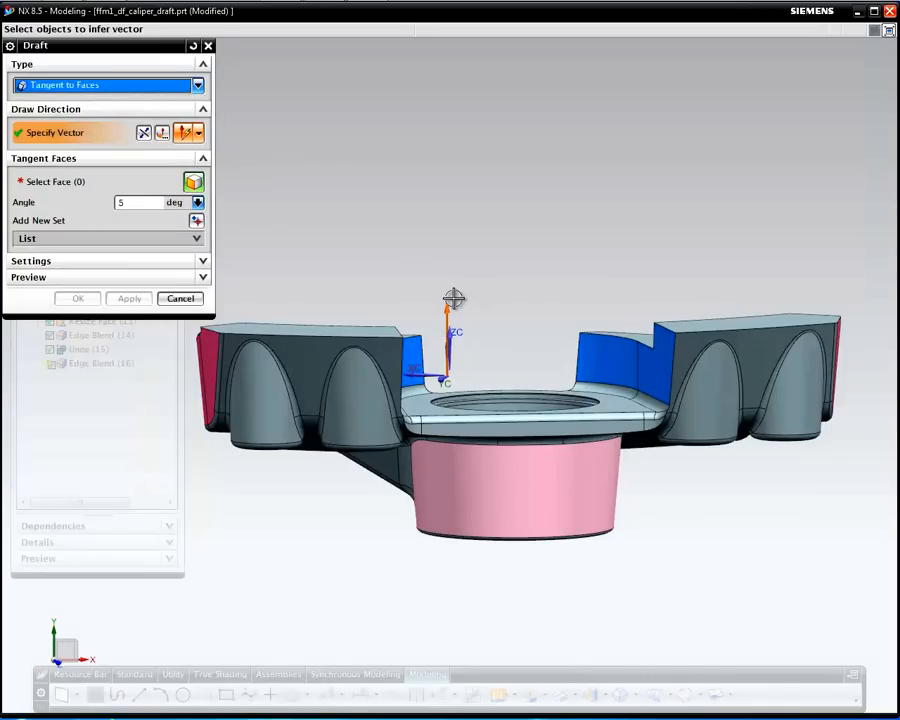
click(304, 328)
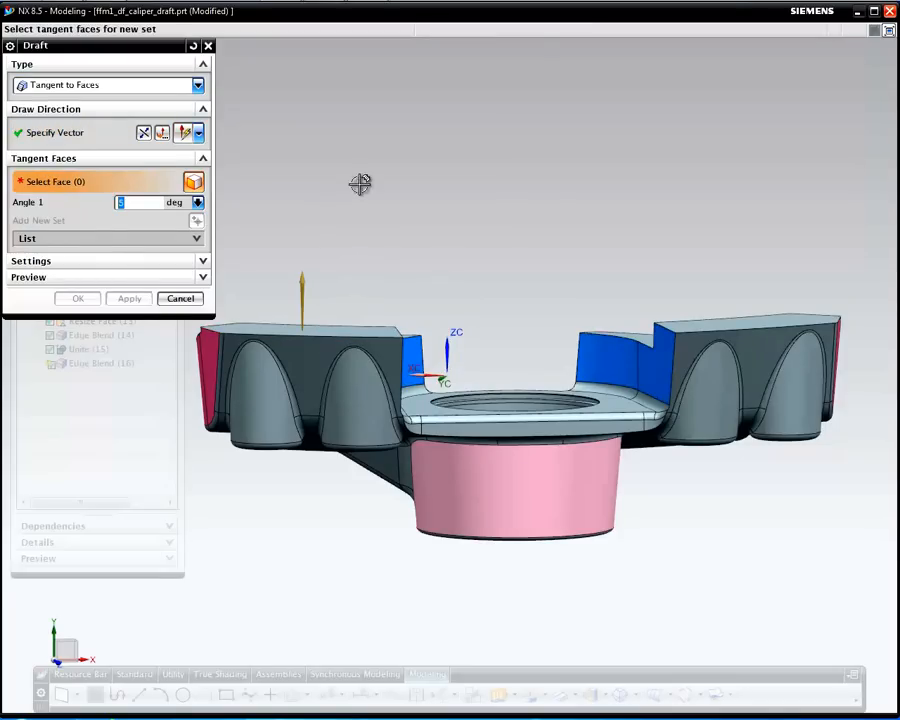
middle_drag(546, 203, 445, 310)
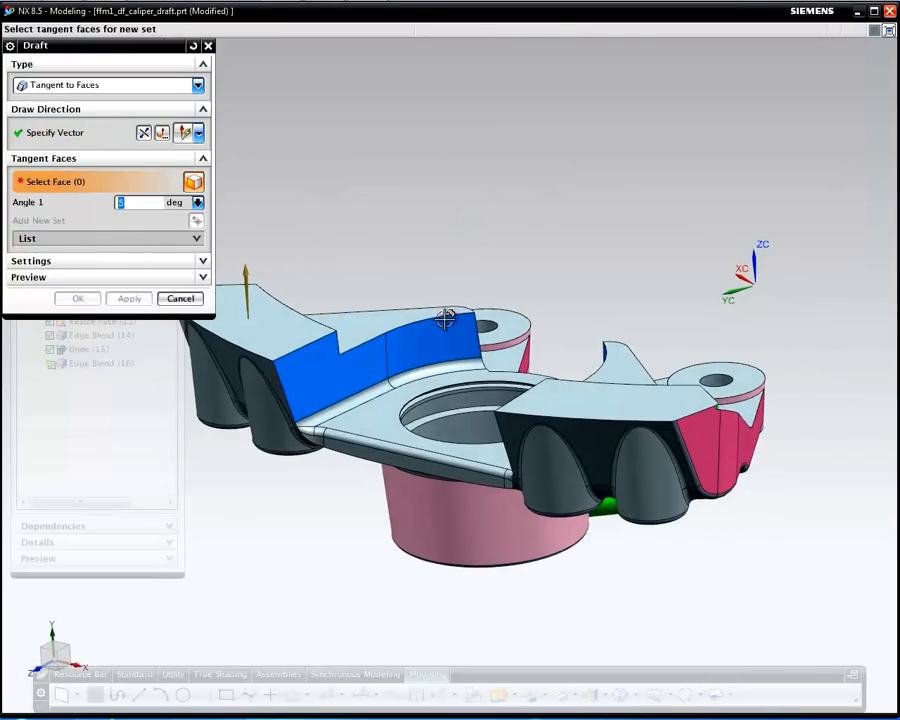
click(444, 340)
middle_drag(570, 234, 593, 231)
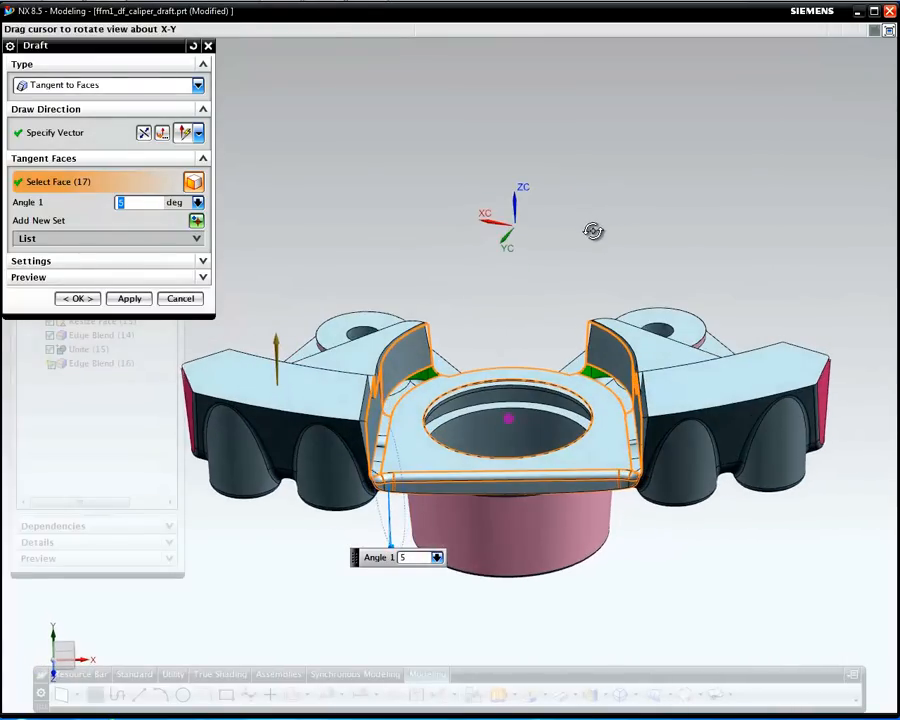
click(128, 299)
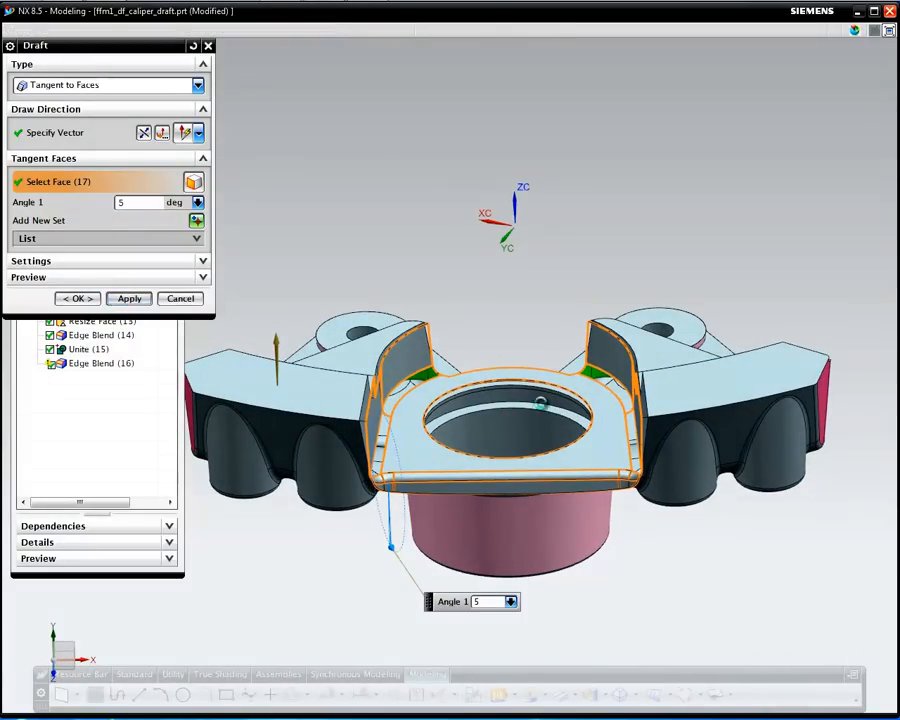
middle_drag(532, 279, 495, 287)
click(182, 300)
middle_drag(717, 290, 623, 304)
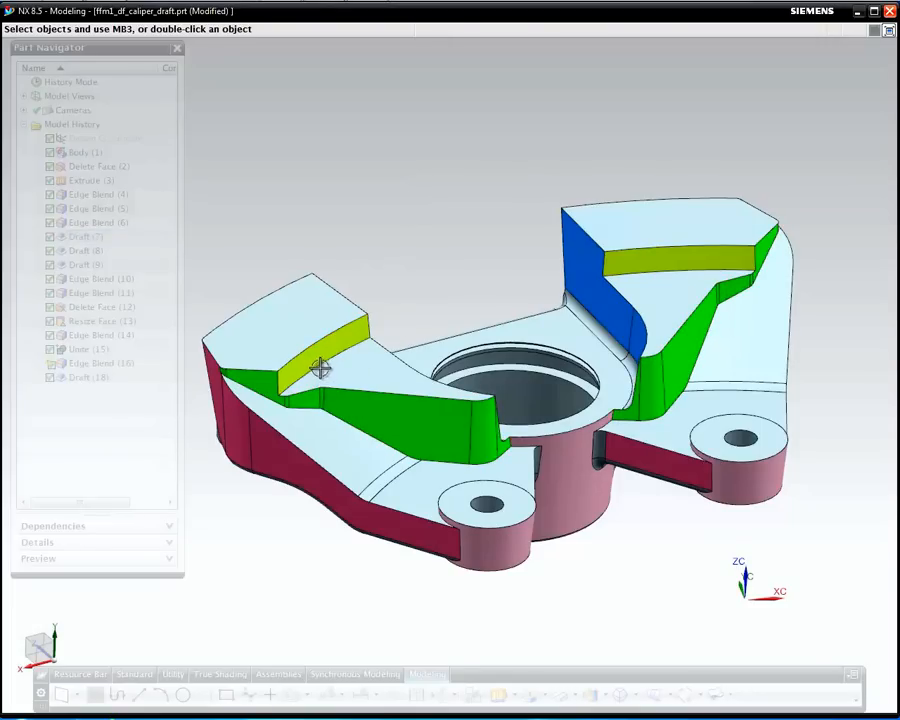
Round the two selected arm-top edges with a 5 mm edge blend
right_click(678, 272)
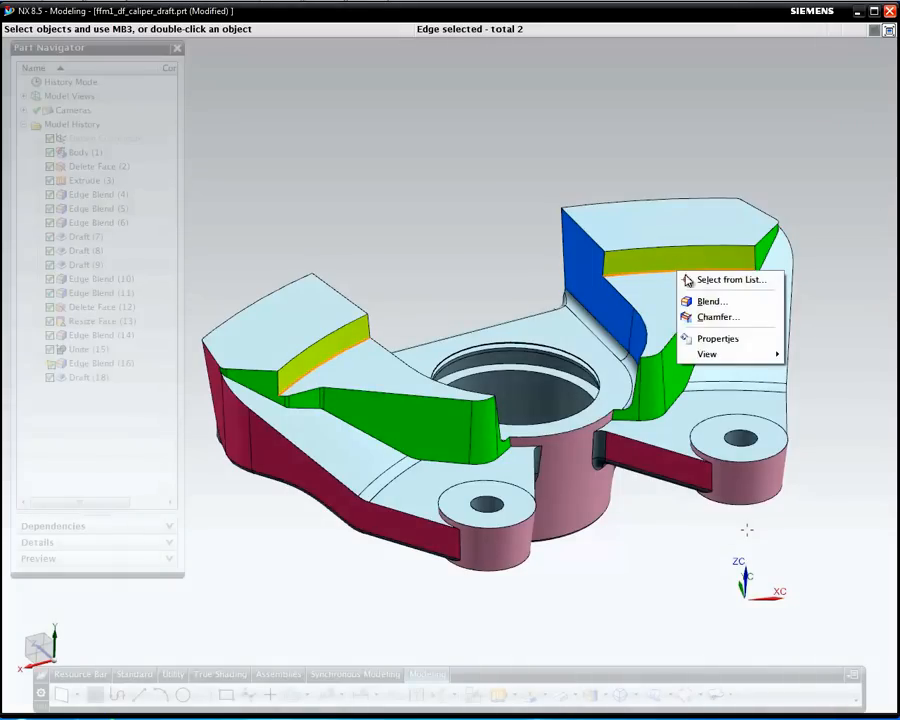
click(724, 301)
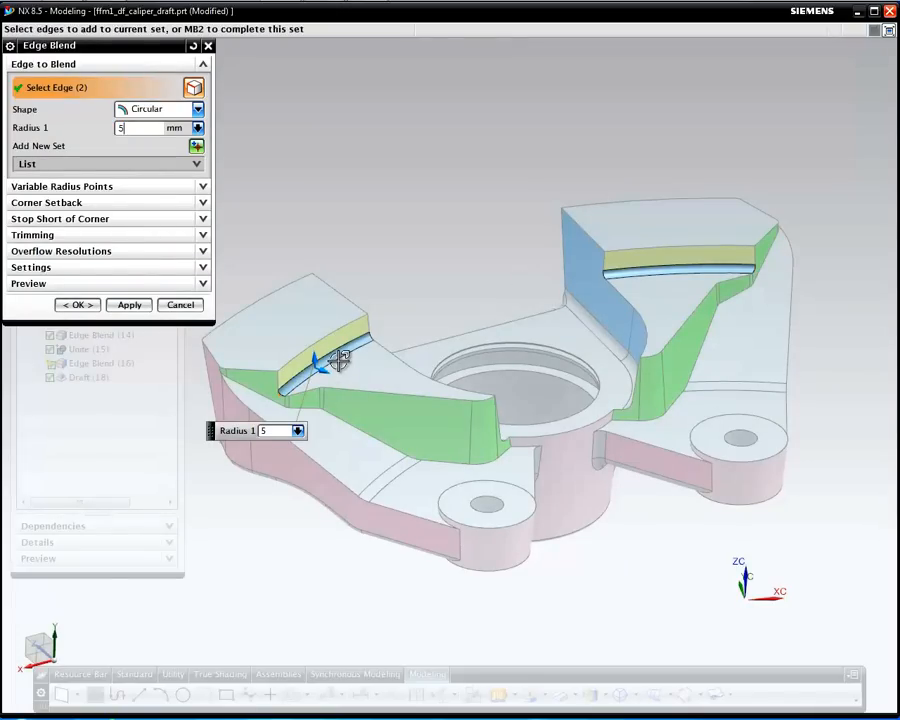
text(5)
key(Return)
middle_click(453, 288)
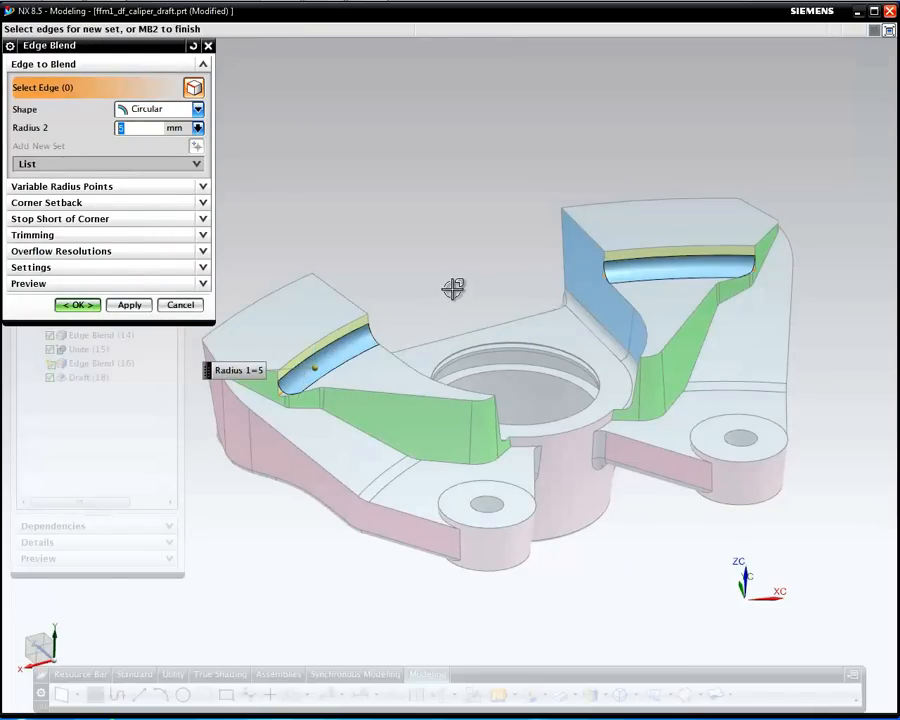
middle_click(453, 288)
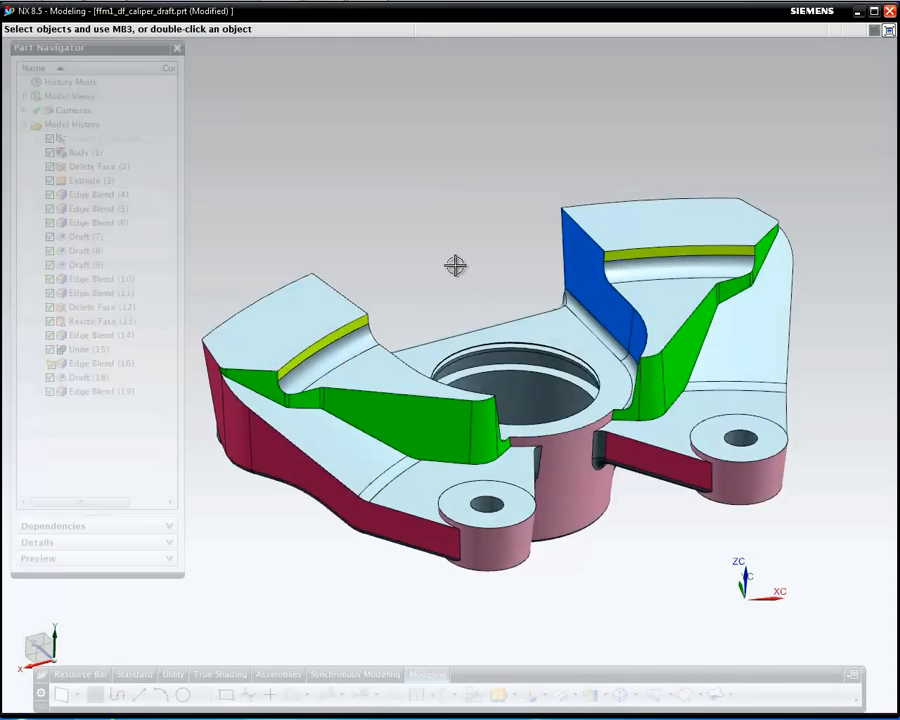
middle_drag(495, 208, 473, 196)
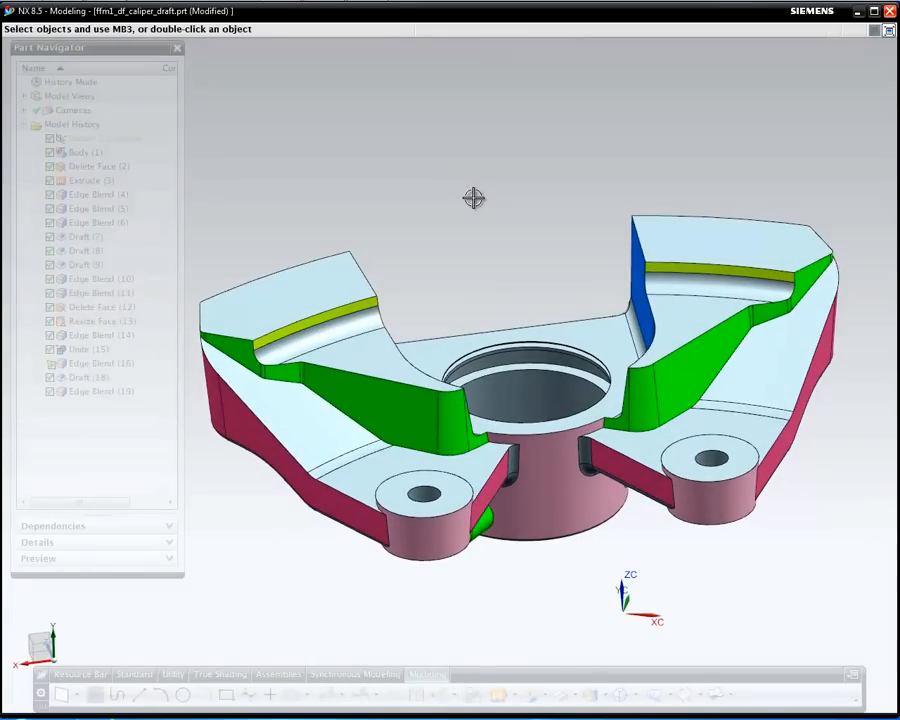
scroll(608, 400, up, 3)
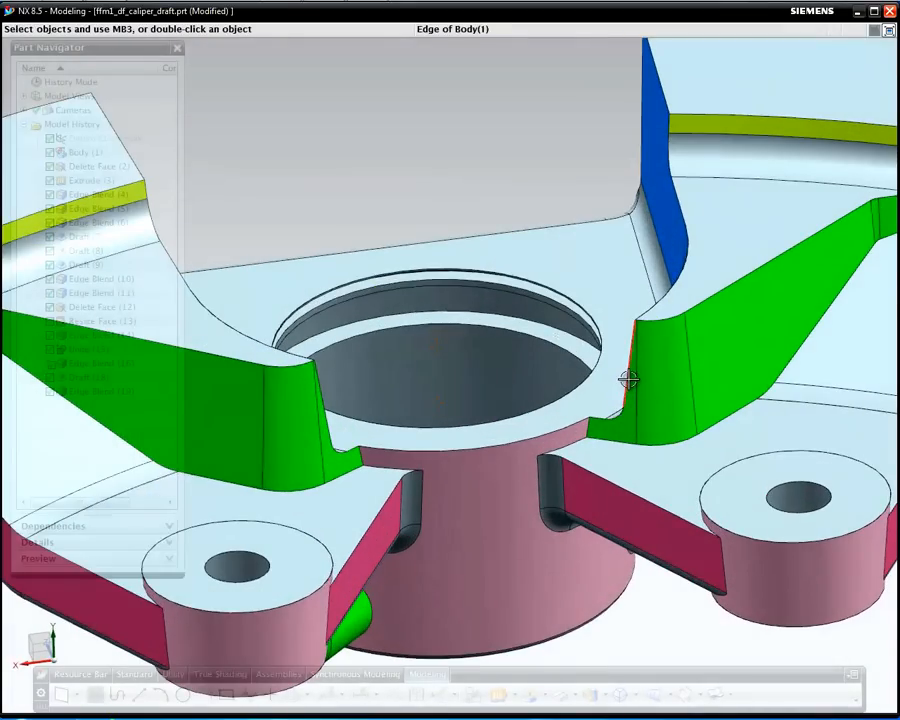
Blend the hub junction edges with a 2 mm radius
right_click(628, 379)
click(692, 411)
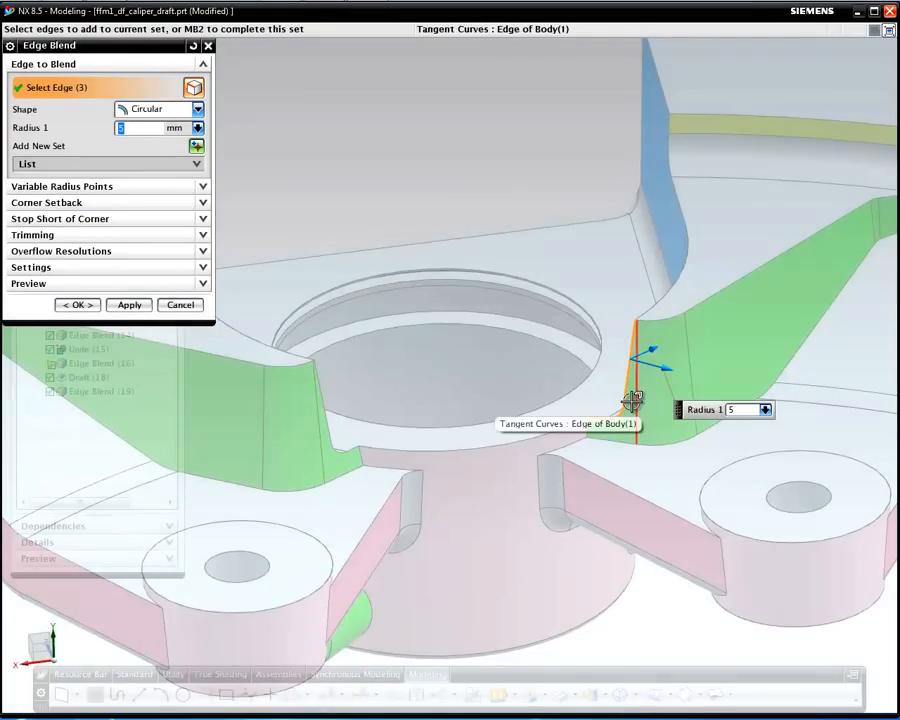
text(2)
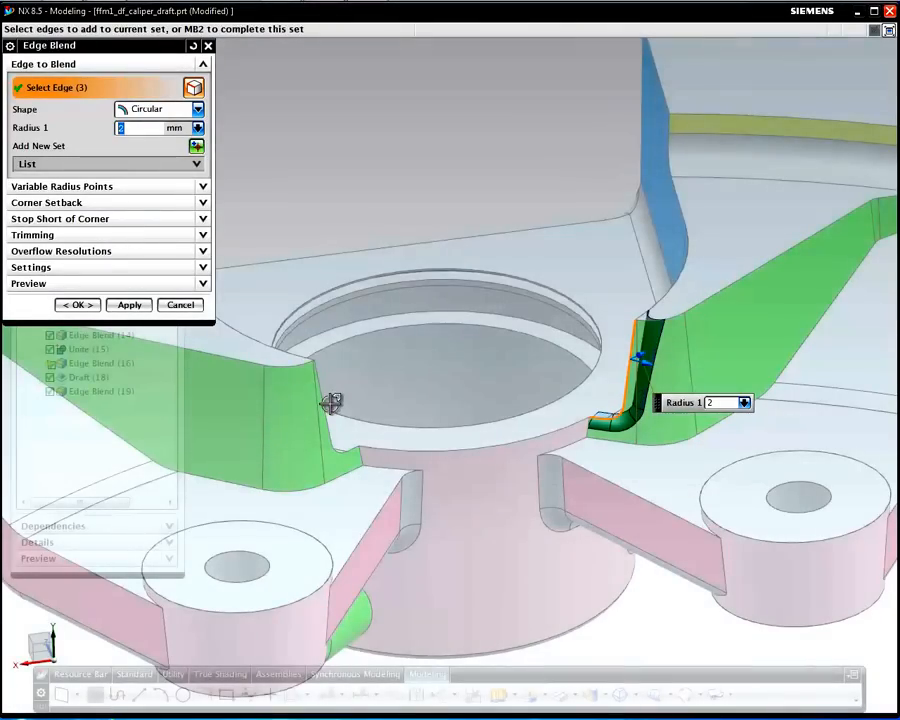
click(327, 417)
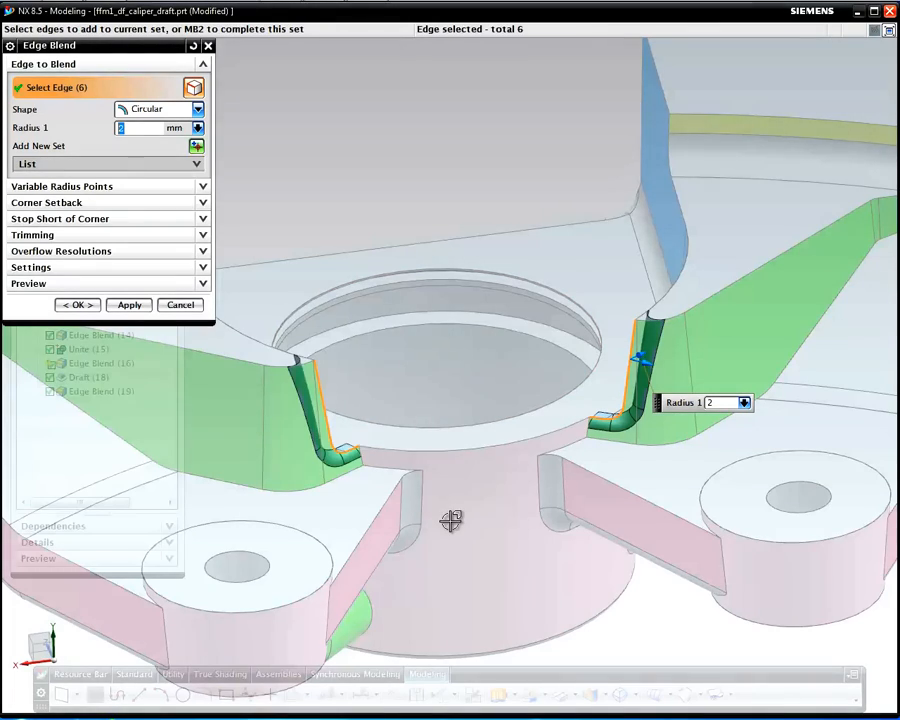
click(131, 305)
Add a 2 mm blend to the tangent edge chains along both arm ridges
middle_drag(552, 440, 349, 431)
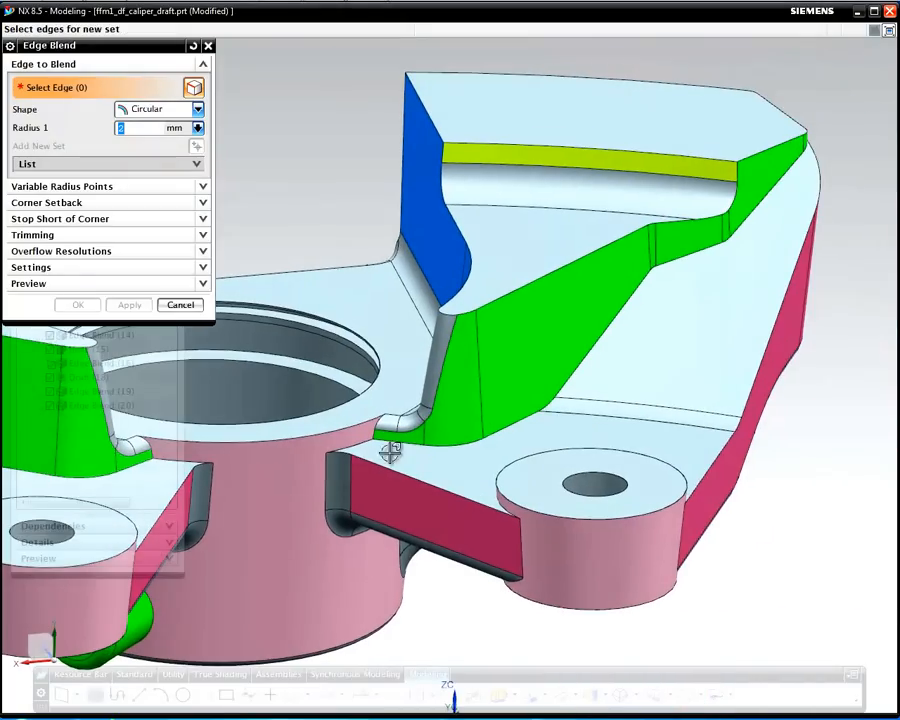
click(546, 275)
middle_drag(540, 408, 733, 446)
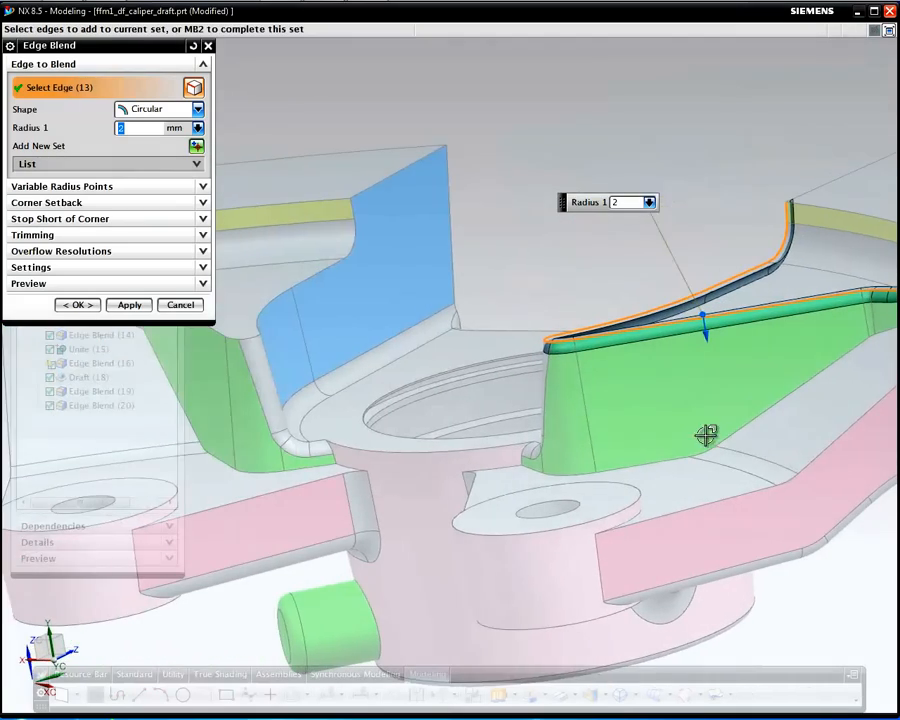
click(311, 281)
scroll(394, 431, down, 3)
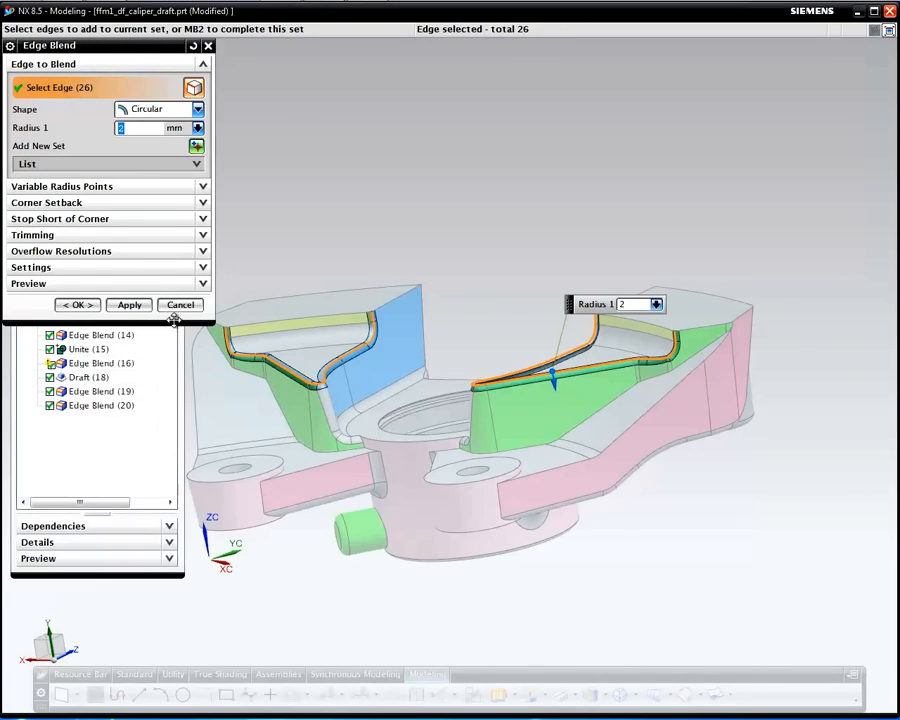
click(130, 306)
middle_drag(286, 420, 356, 420)
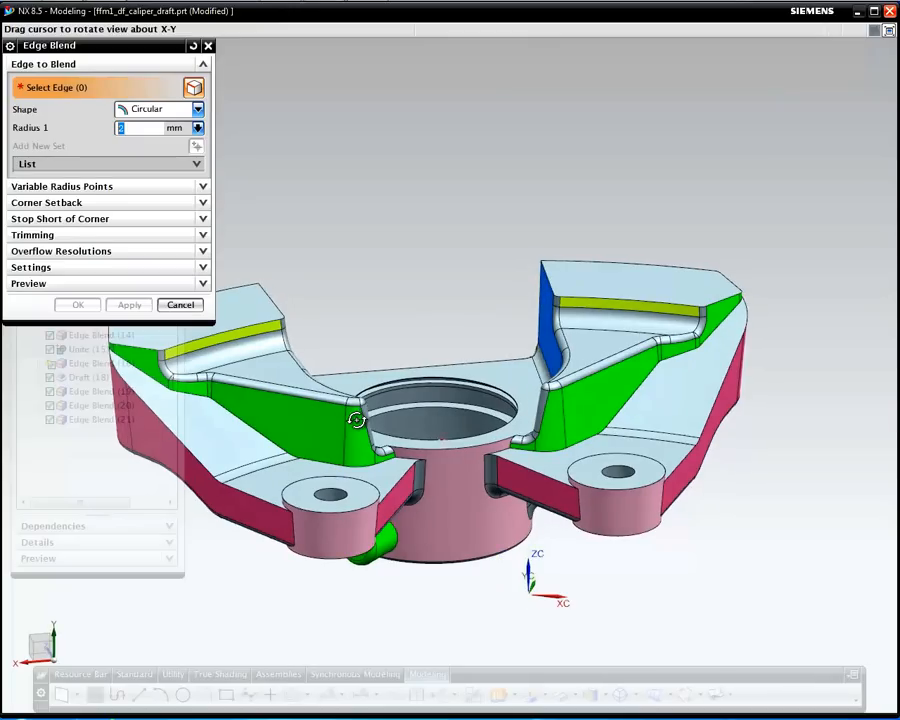
Blend the arm tangent edge chains with a 1.5 mm radius
click(621, 411)
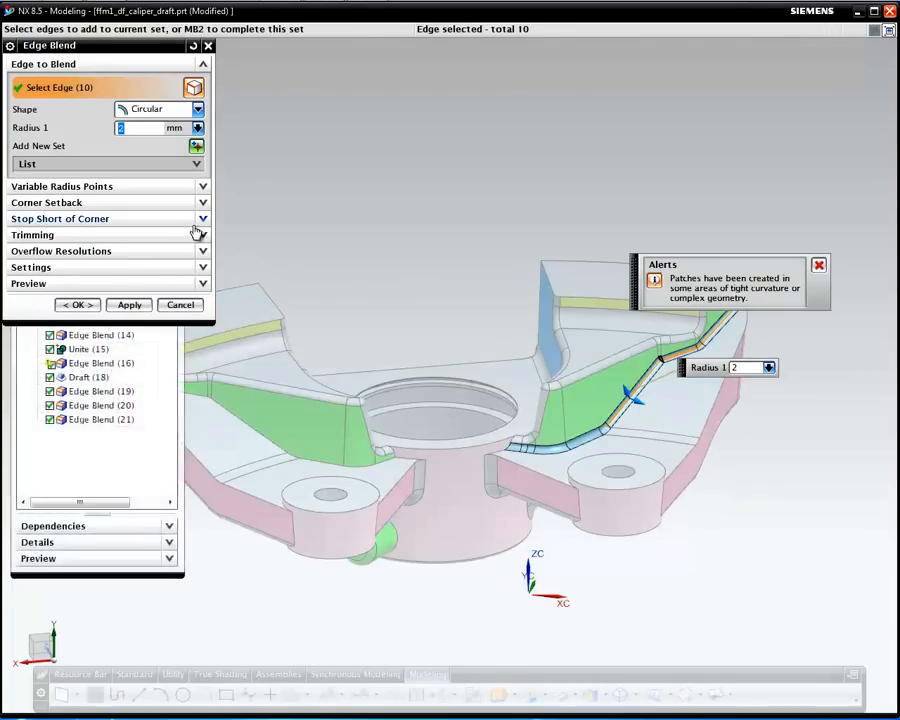
click(269, 437)
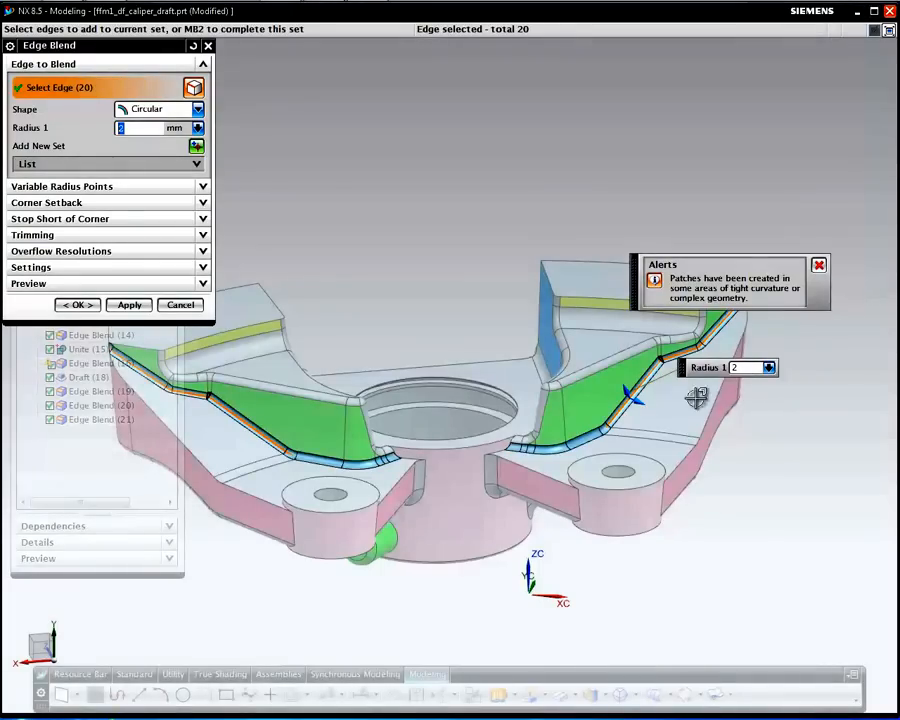
text(1.5)
click(129, 305)
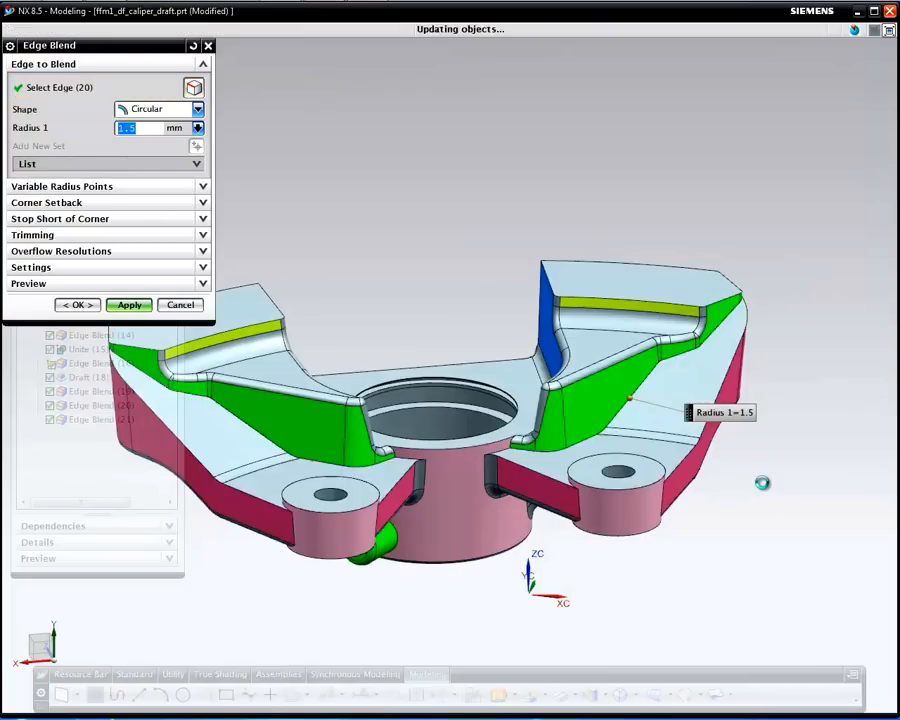
middle_drag(771, 382, 725, 396)
middle_drag(713, 409, 762, 403)
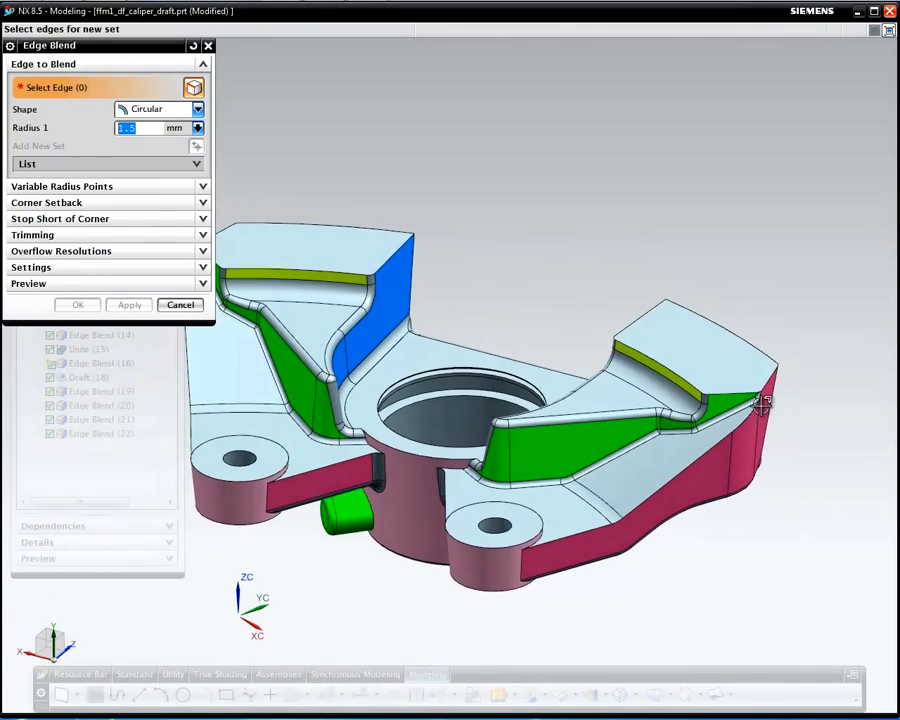
Apply 1.5 mm blends to the right arm top and the lobe-top edge chains
click(724, 389)
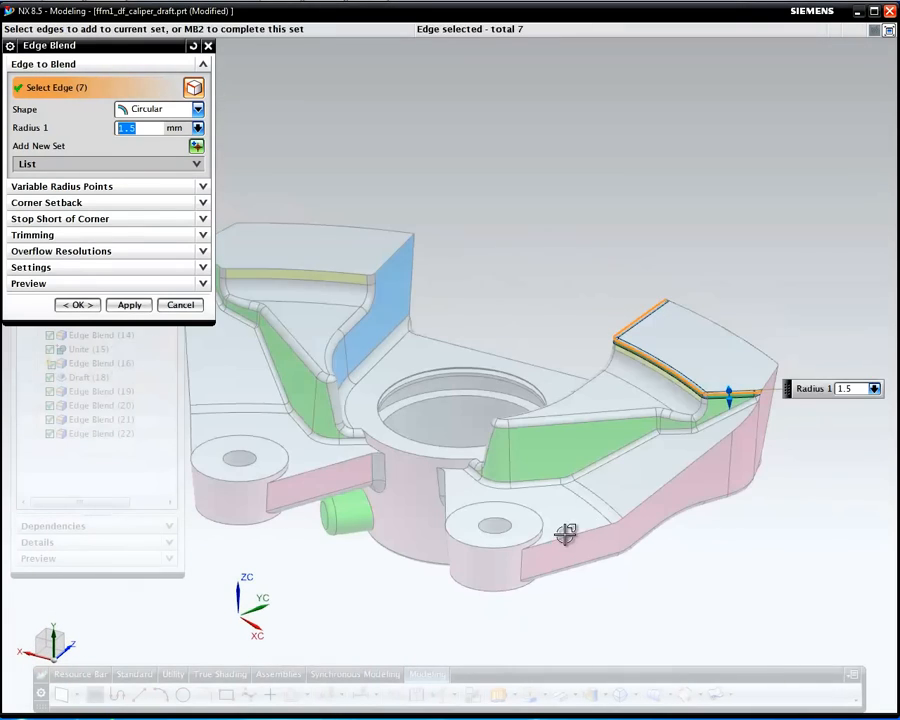
click(754, 345)
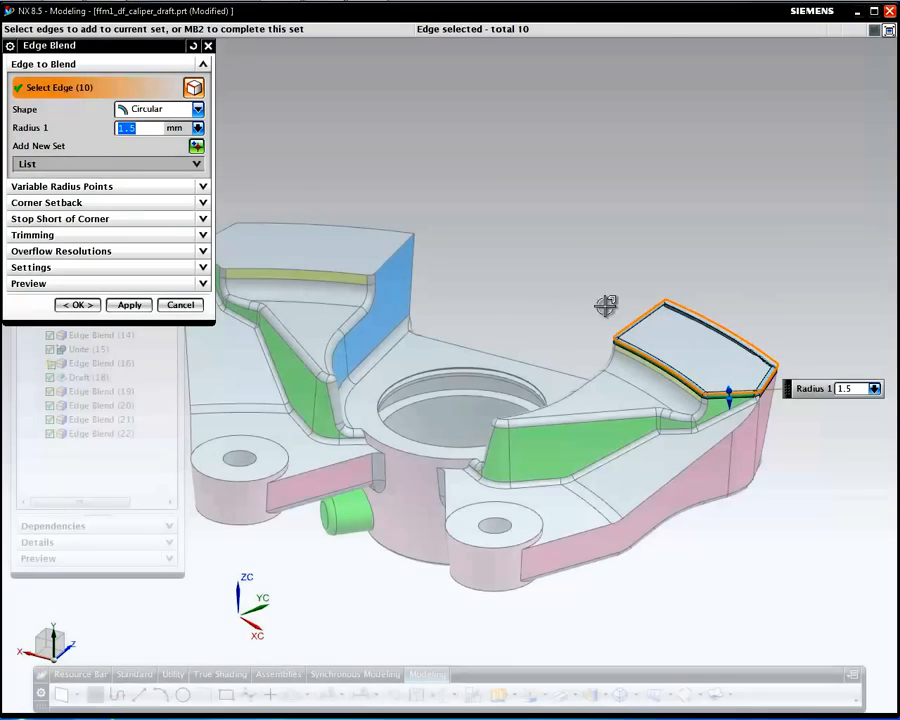
middle_drag(727, 259, 520, 258)
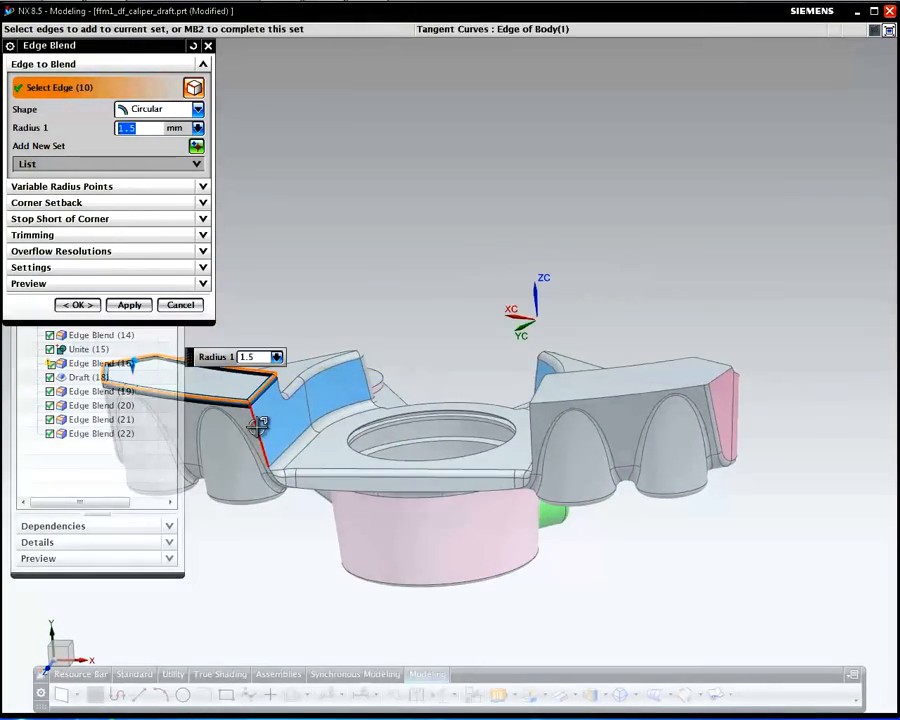
click(258, 425)
click(639, 376)
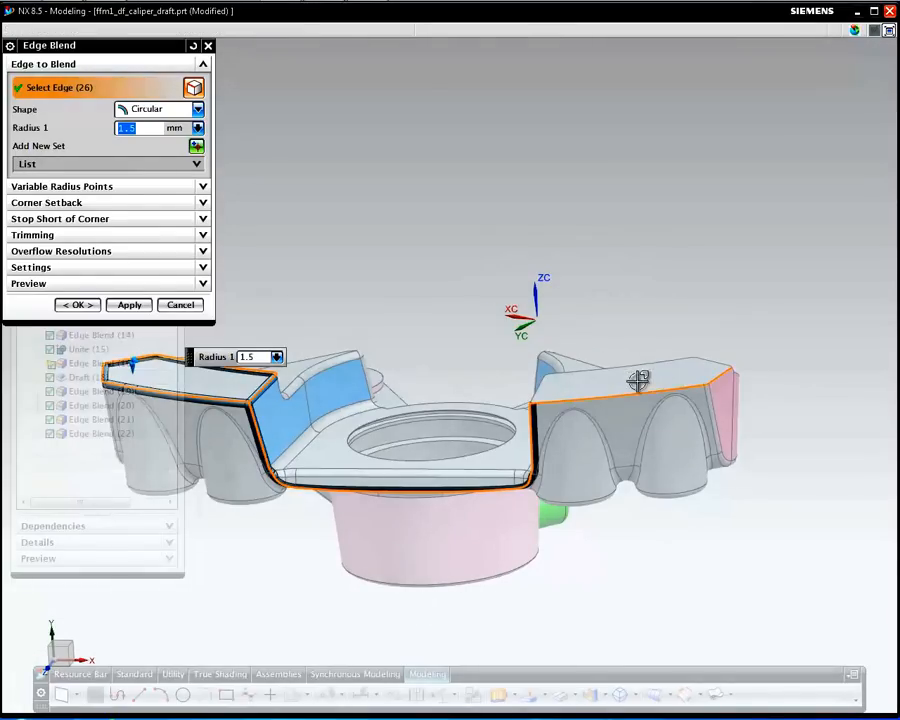
click(702, 356)
middle_click(802, 394)
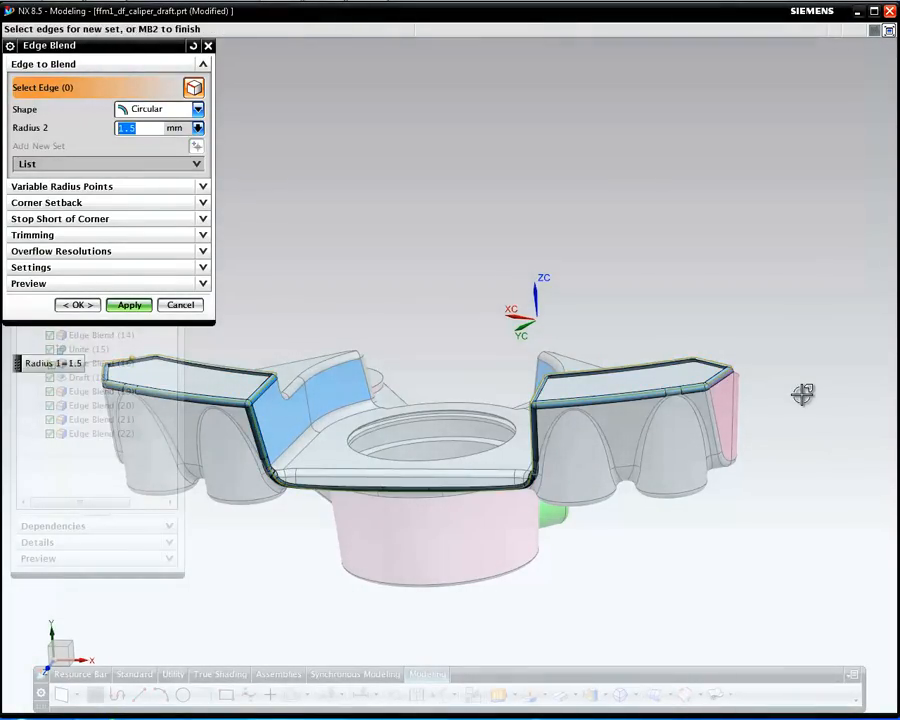
middle_click(815, 395)
Blend both hub-to-arm junction edge chains at 1.5 mm, then close the blend tool
middle_drag(679, 428, 565, 450)
scroll(570, 444, up, 3)
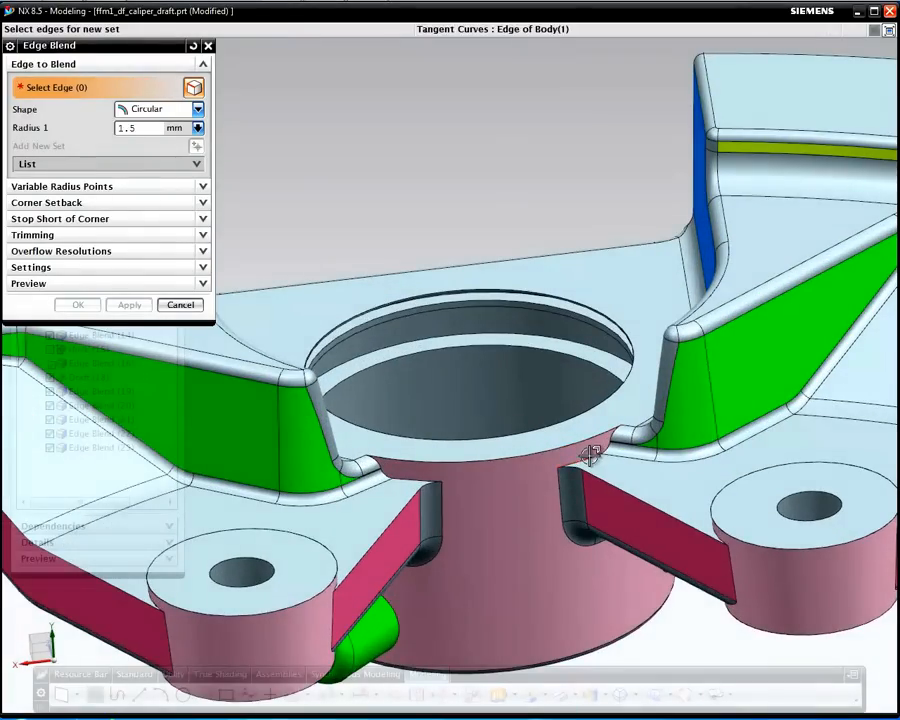
click(583, 456)
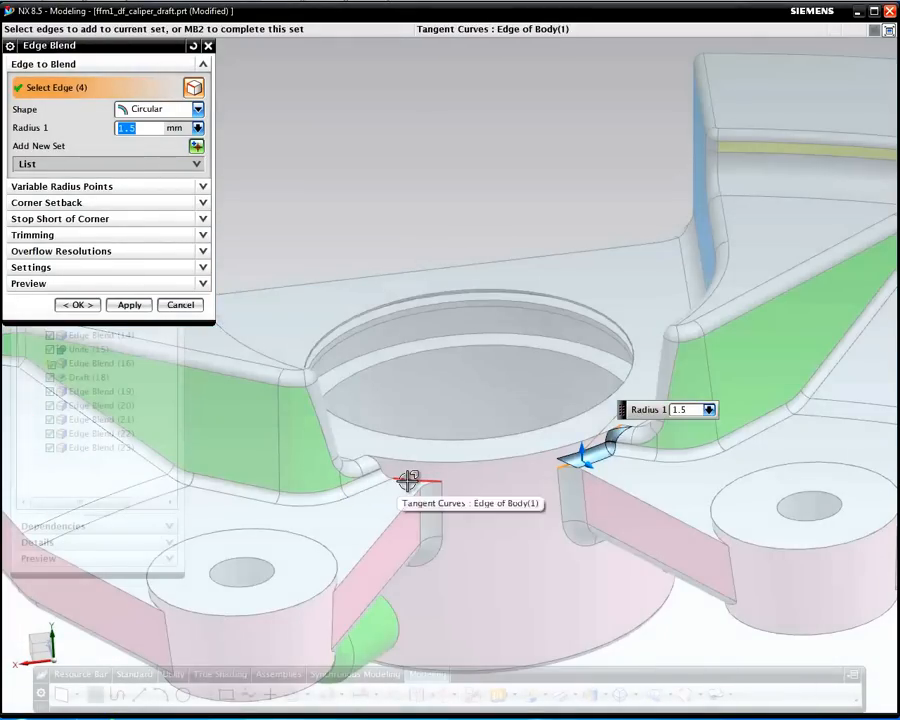
click(408, 481)
middle_click(535, 585)
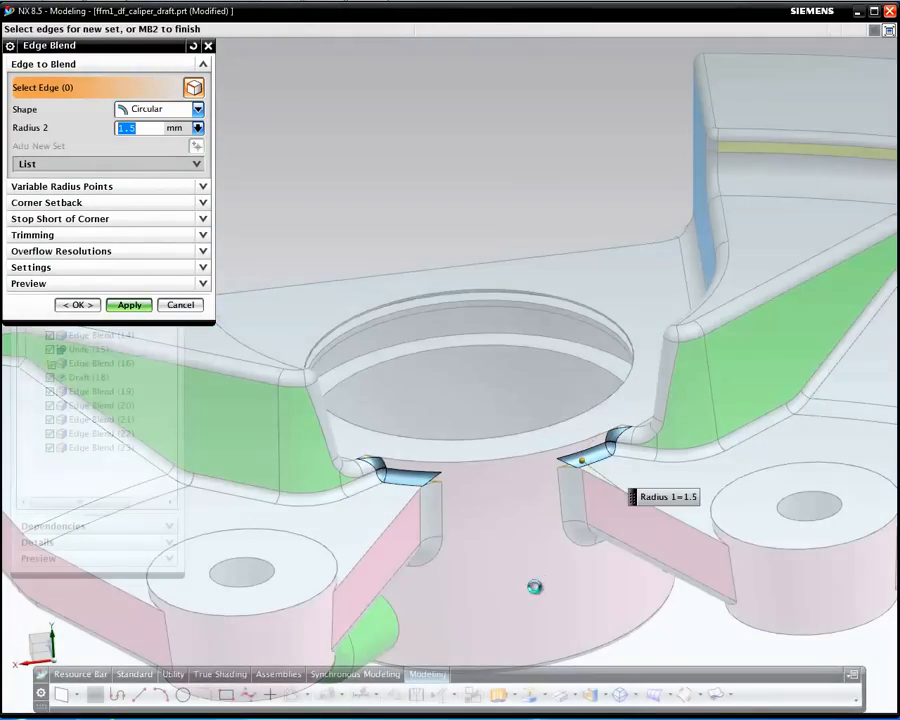
middle_click(535, 586)
scroll(531, 588, down, 3)
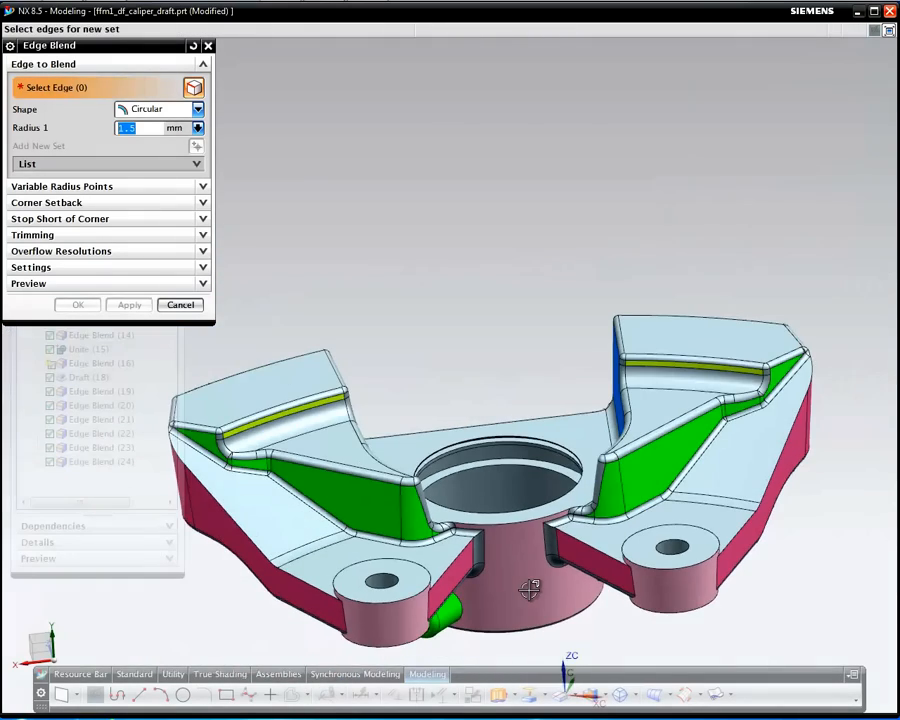
middle_drag(531, 579, 579, 533)
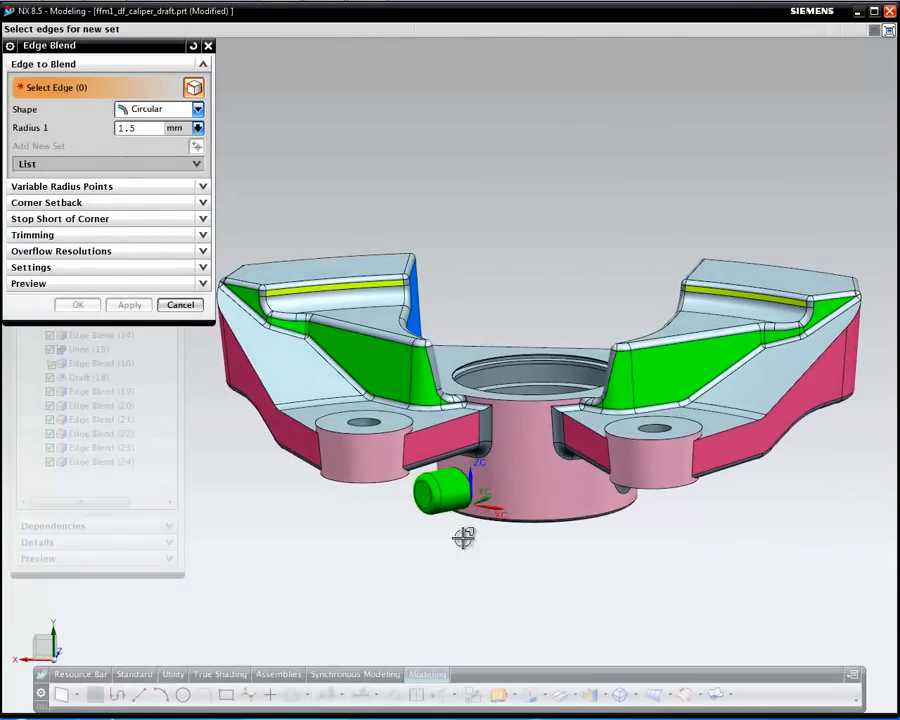
click(180, 306)
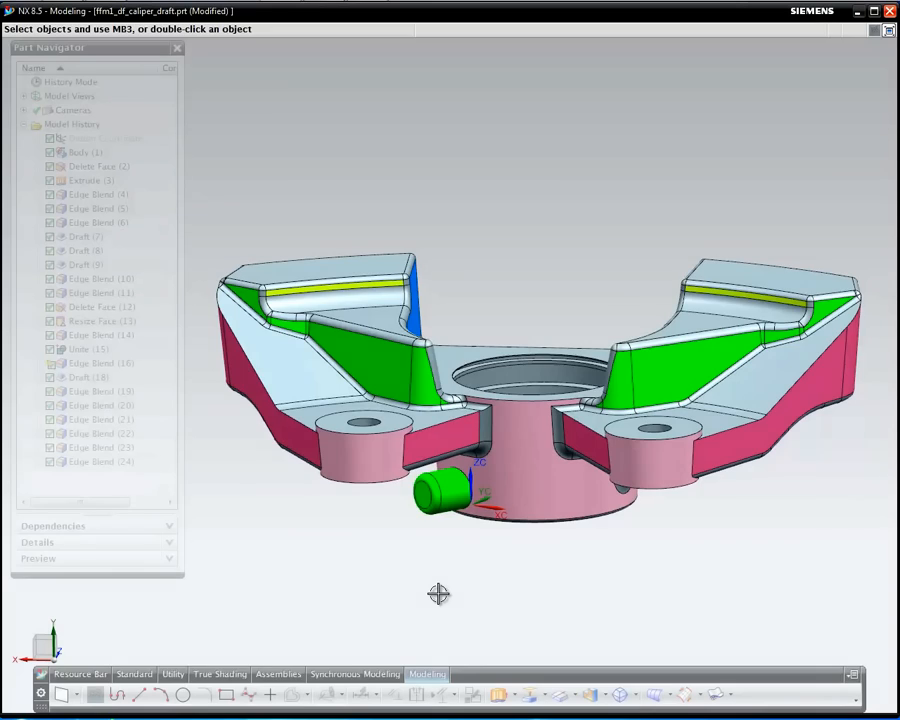
Base a datum plane on the face near the hub and set its length to 22
mouse_move(468, 584)
middle_down()
mouse_move(426, 569)
mouse_move(464, 574)
middle_up()
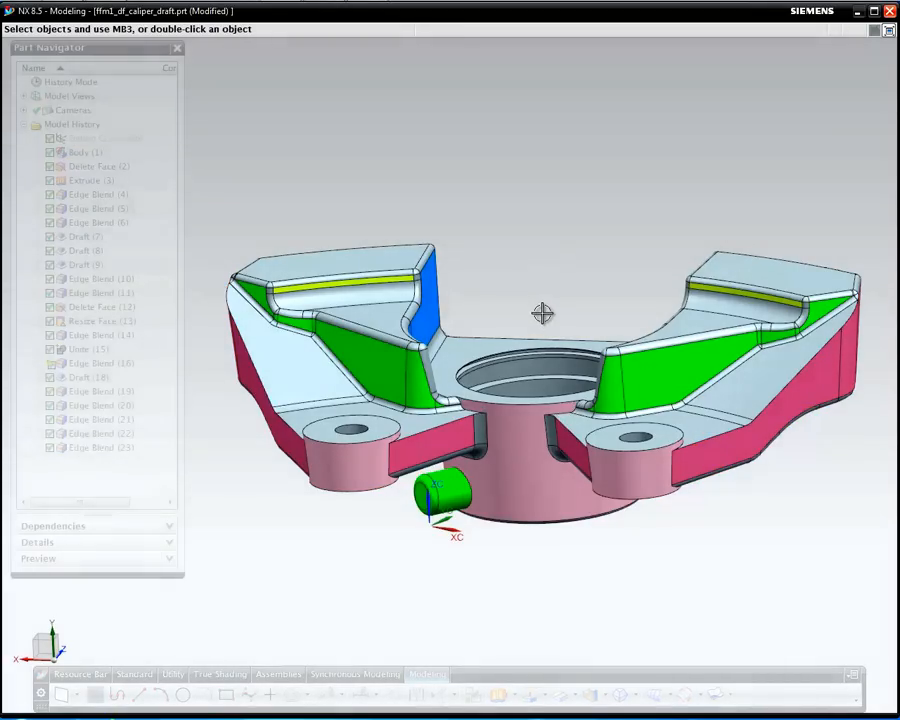
scroll(541, 314, up, 3)
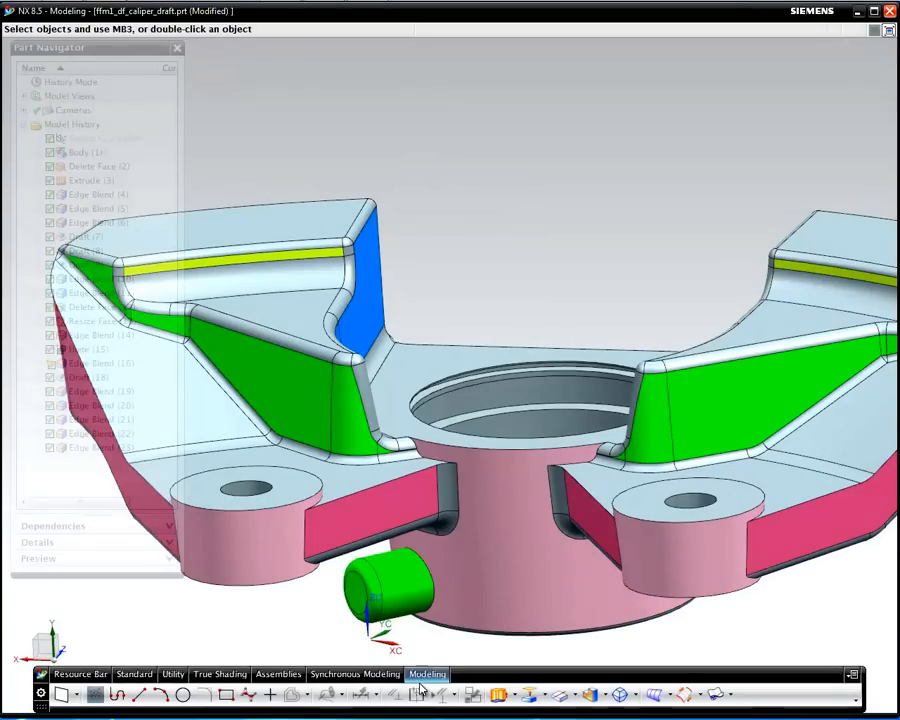
click(390, 470)
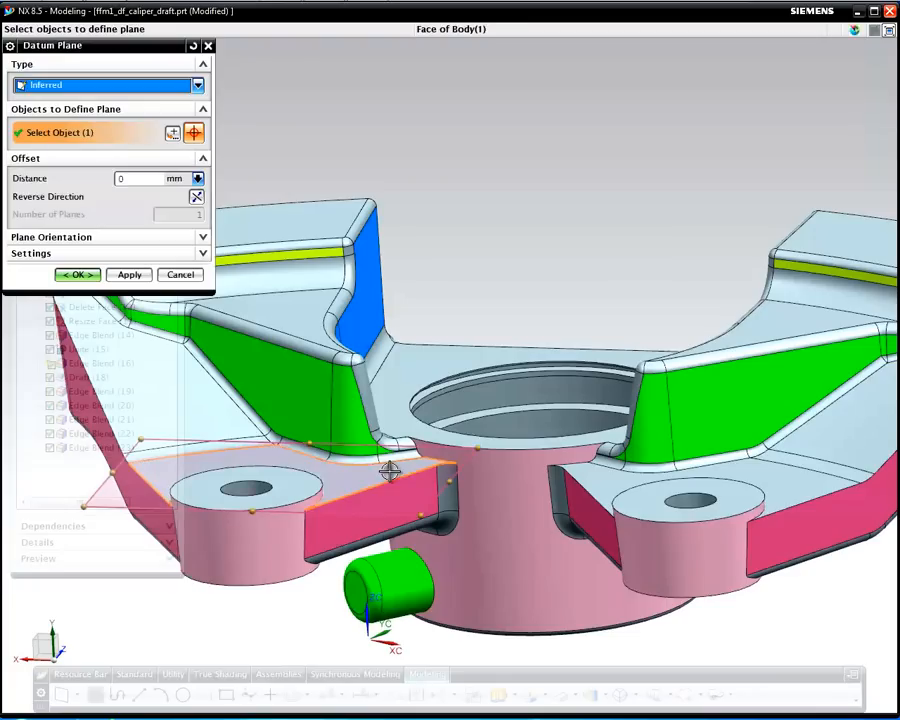
drag(449, 480, 707, 486)
middle_drag(301, 474, 207, 464)
drag(207, 464, 455, 470)
text(22)
key(Return)
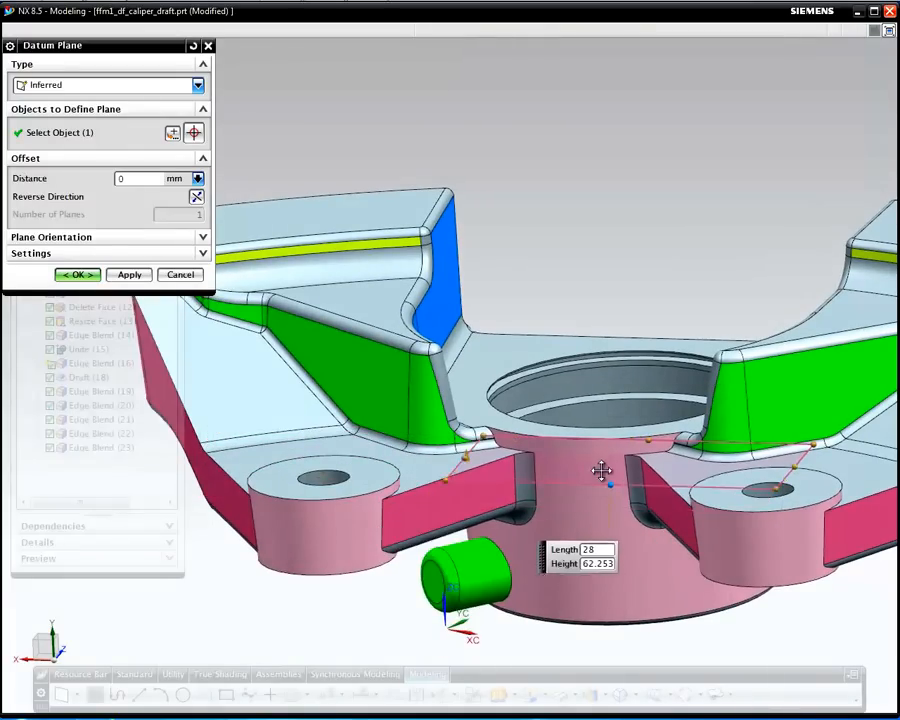
Resize the datum plane to span the hub and both bosses, then finish it
drag(464, 455, 436, 450)
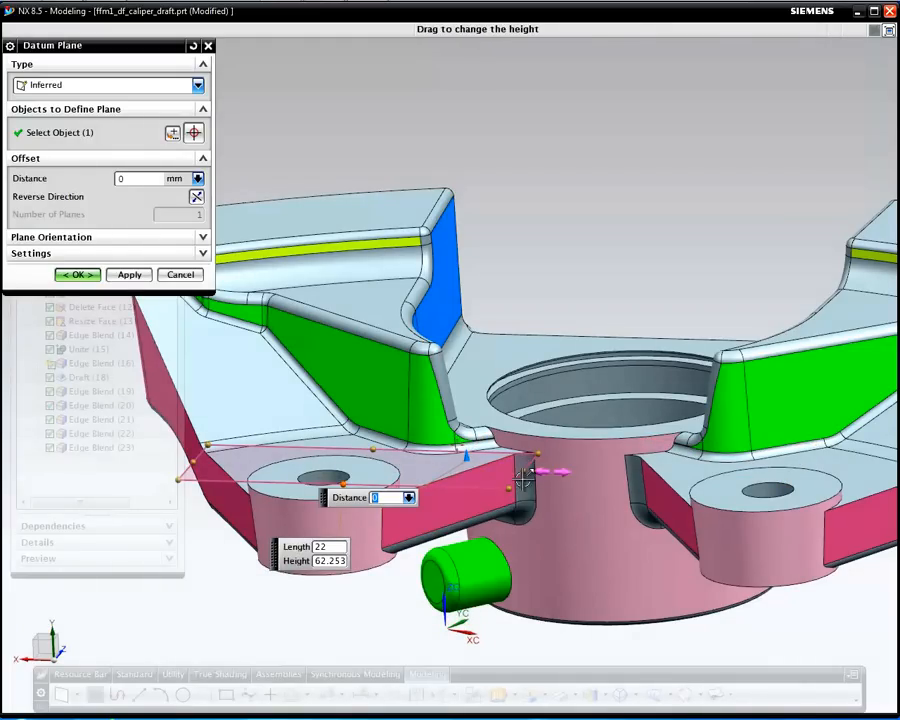
drag(524, 480, 785, 478)
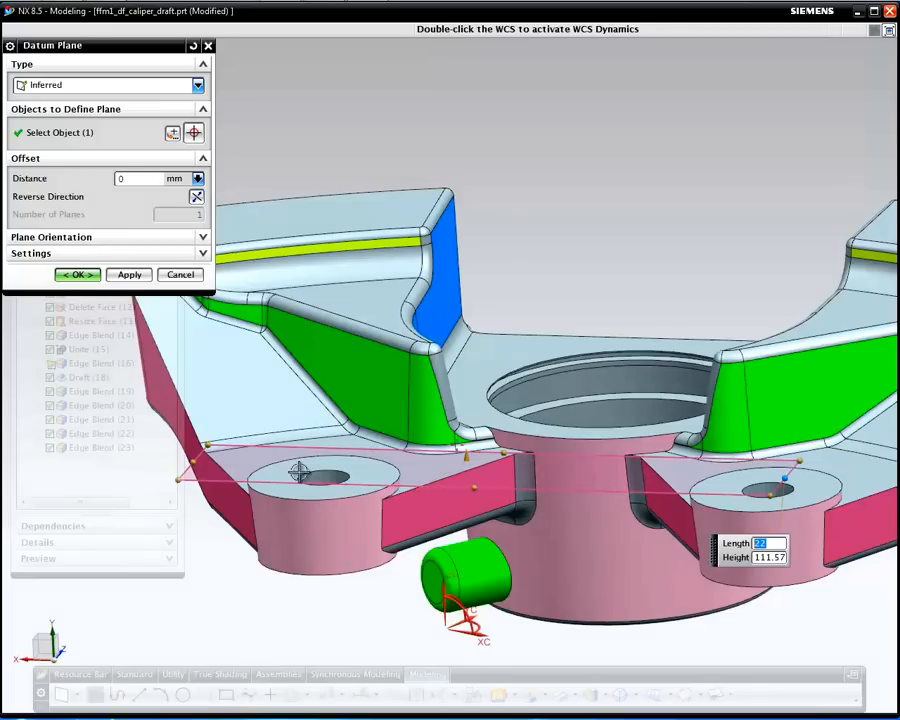
drag(243, 460, 444, 466)
middle_click(565, 593)
middle_drag(567, 592, 605, 519)
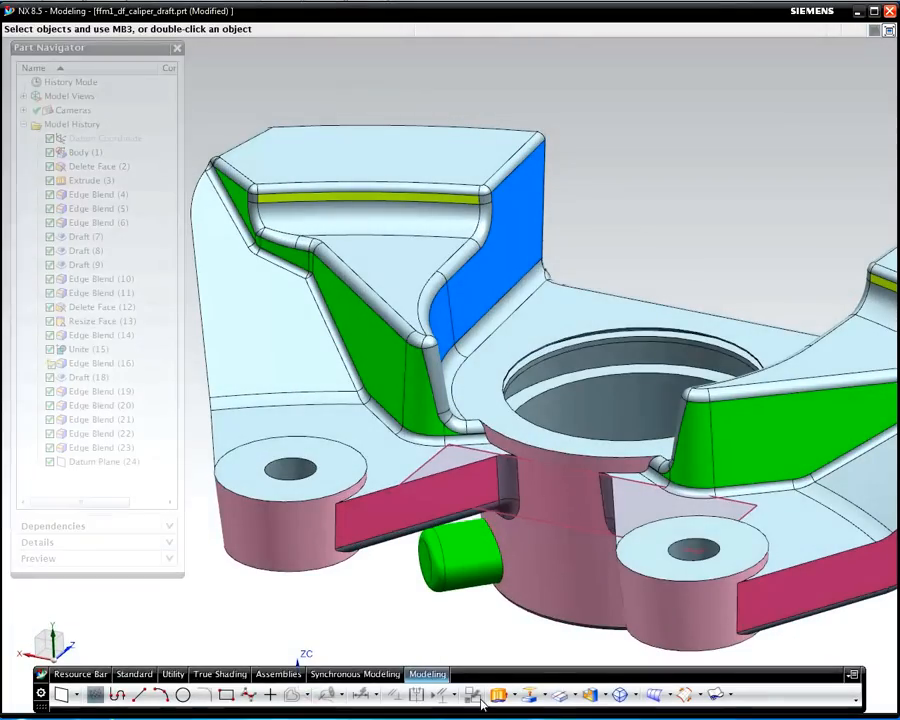
Divide the hub face and both boss faces using the datum plane as the dividing object
click(561, 695)
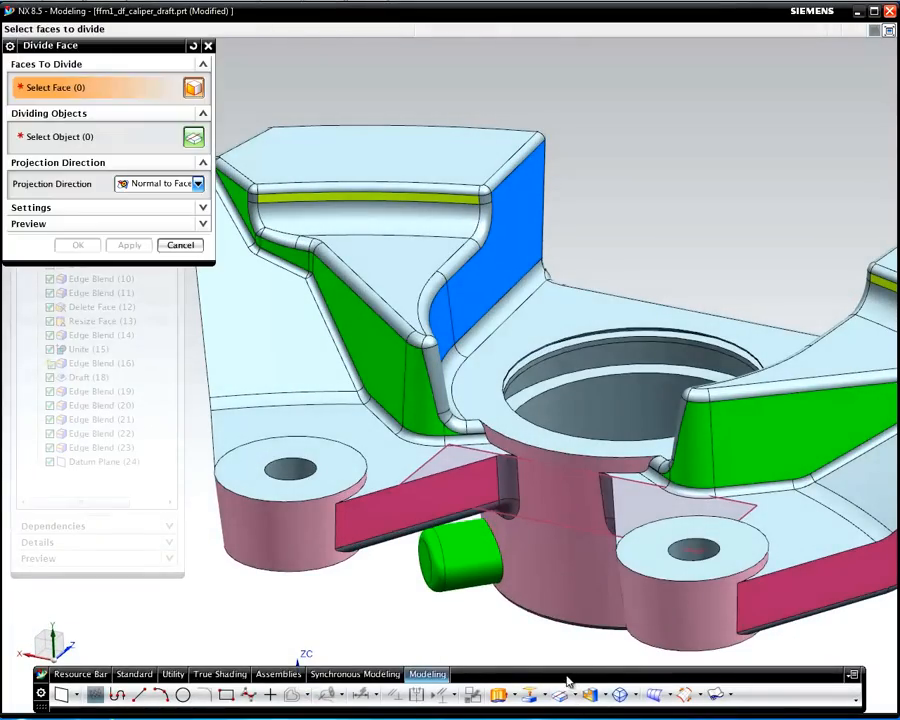
click(566, 578)
click(666, 606)
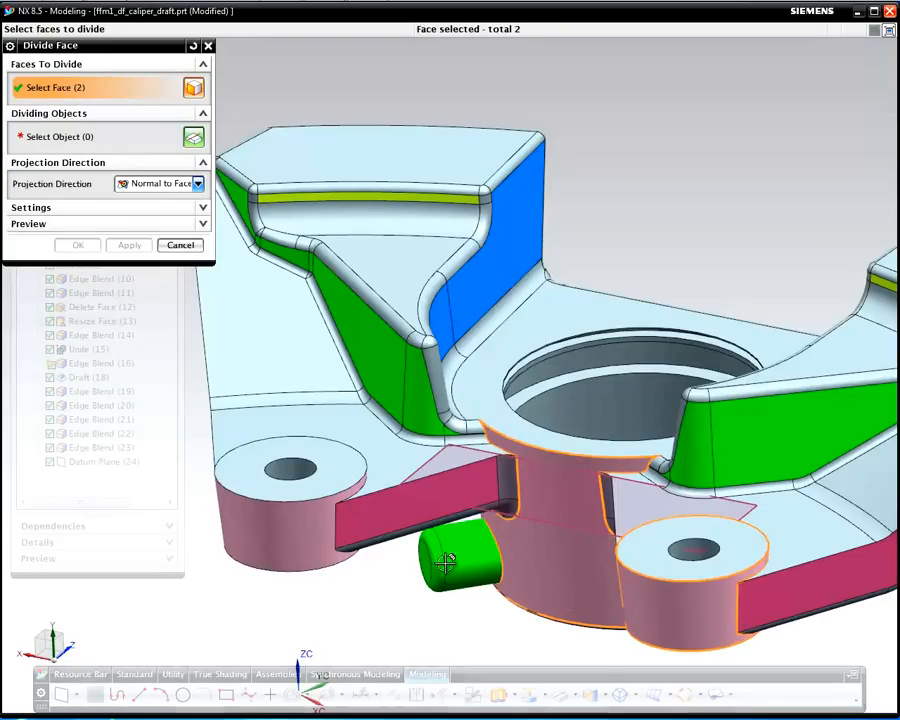
click(280, 536)
middle_click(575, 498)
click(552, 522)
middle_click(322, 624)
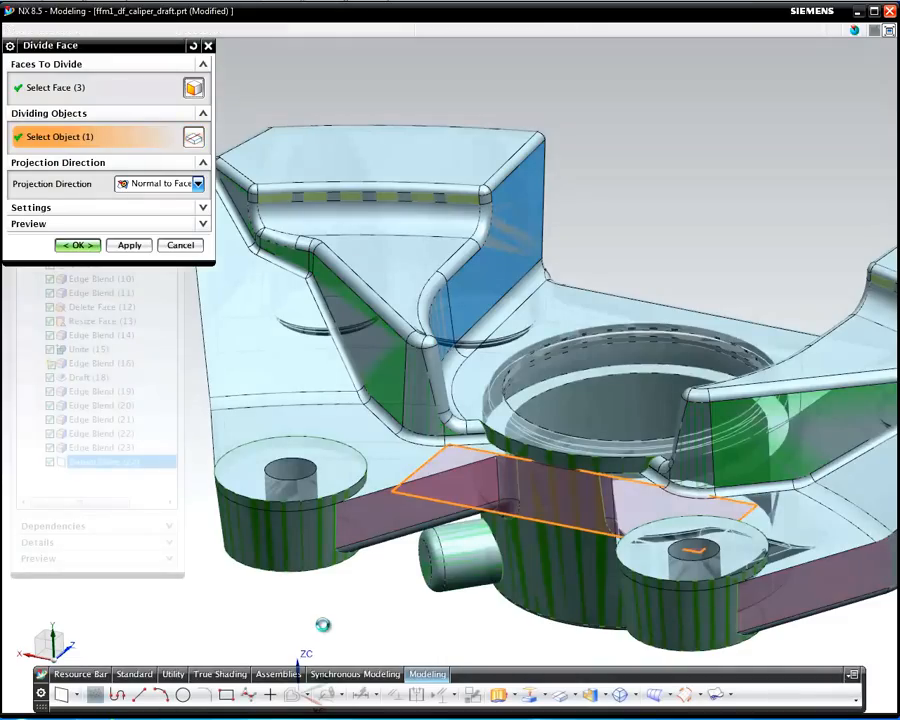
mouse_move(295, 609)
middle_down()
mouse_move(305, 589)
mouse_move(392, 583)
mouse_move(303, 597)
middle_up()
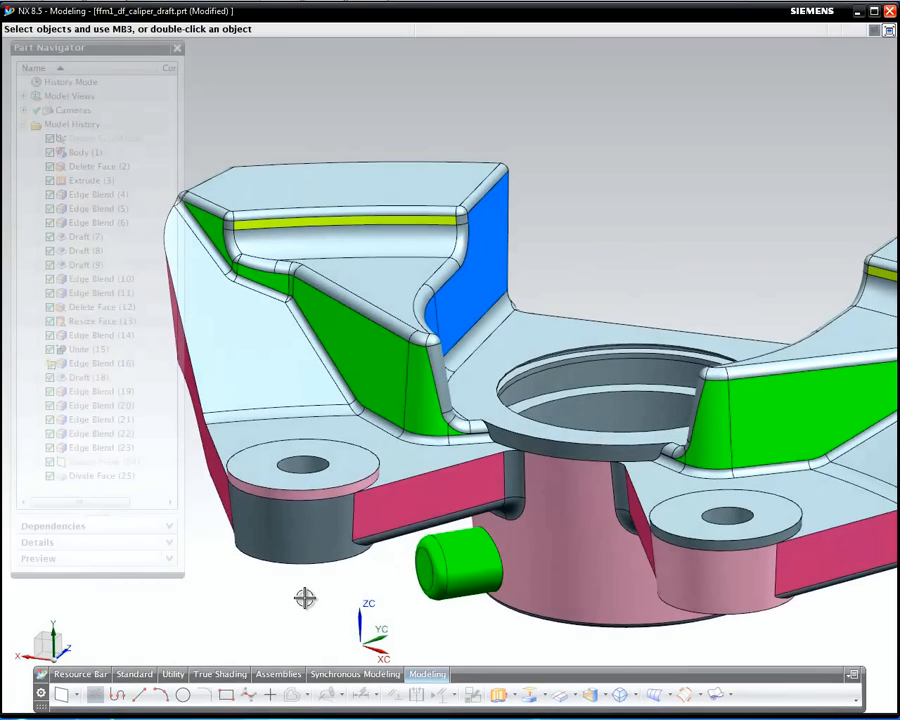
right_click(305, 598)
Draft the hub and both bosses at 10° From Edges, holding their three circular edges stationary
click(304, 620)
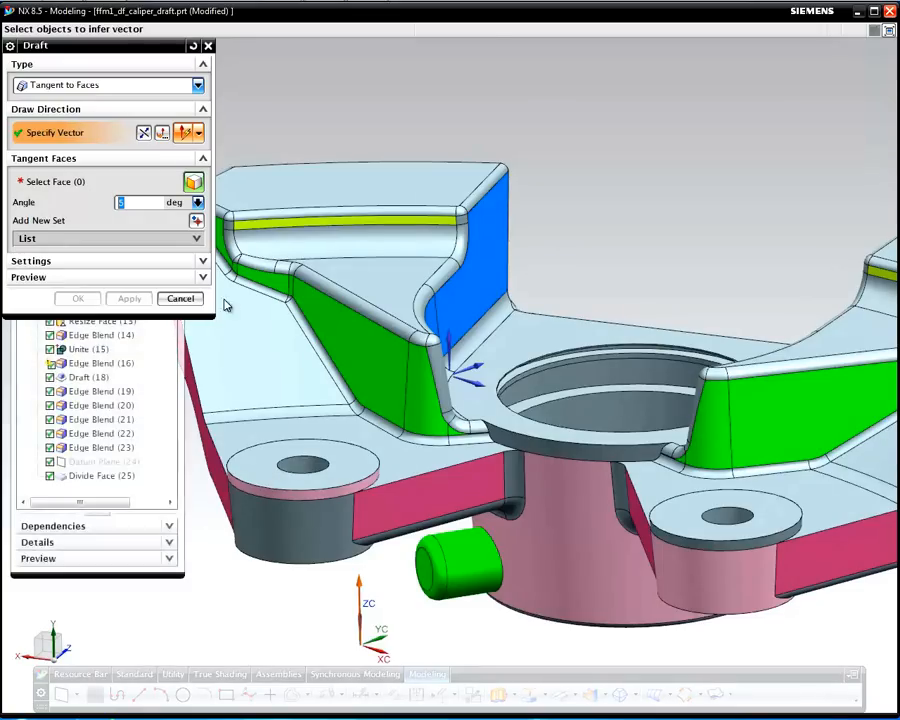
click(453, 327)
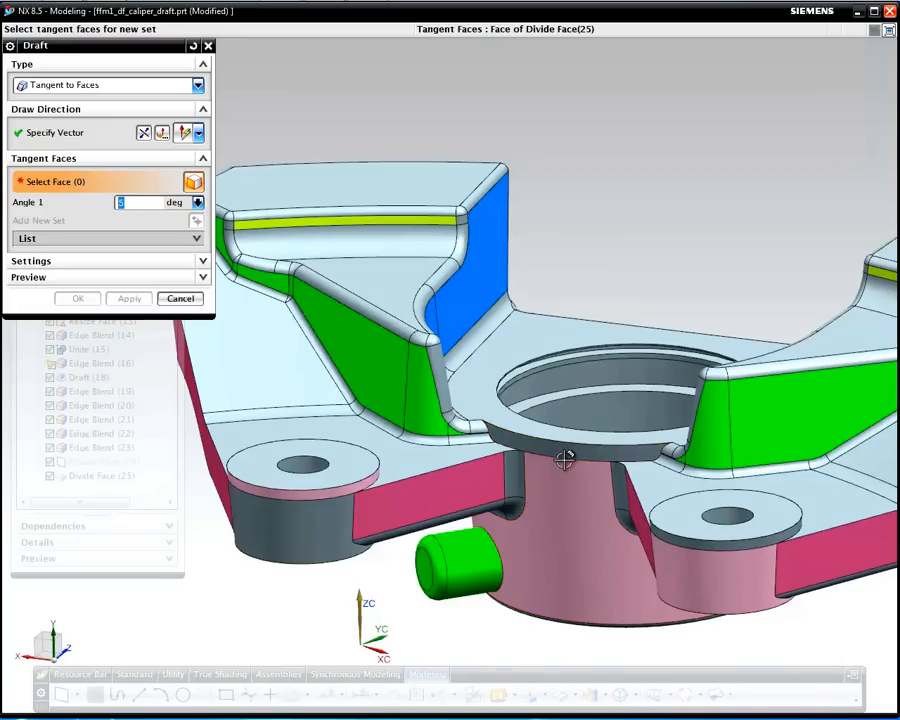
click(92, 86)
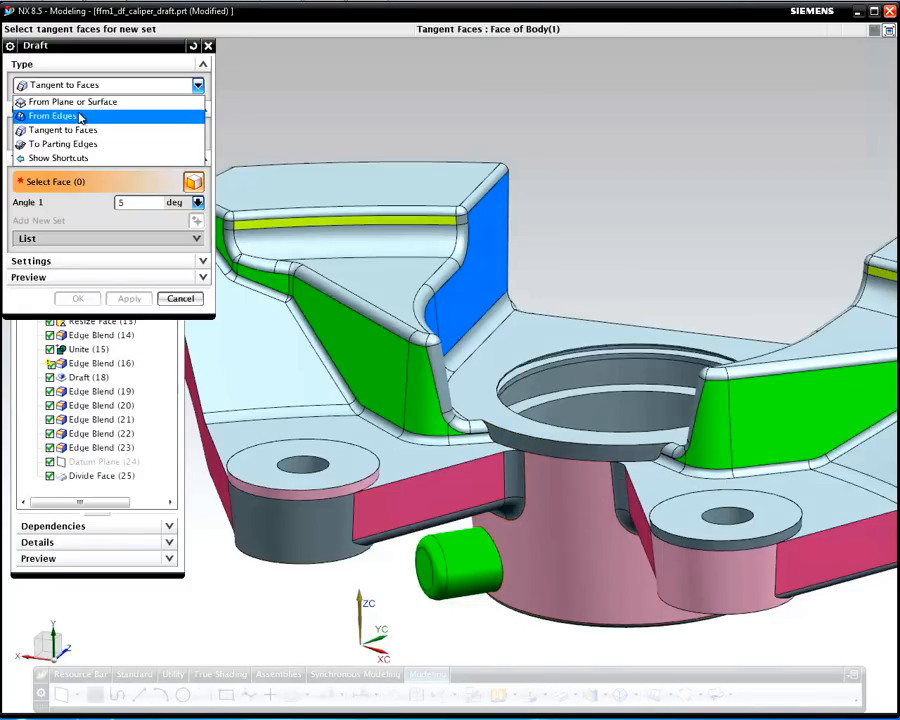
click(106, 115)
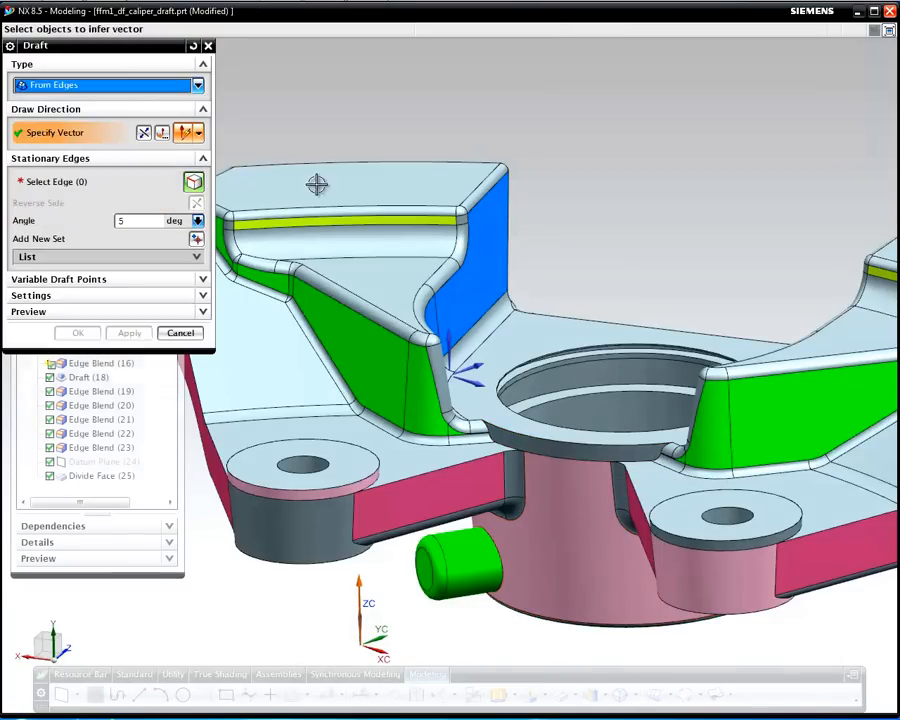
click(572, 457)
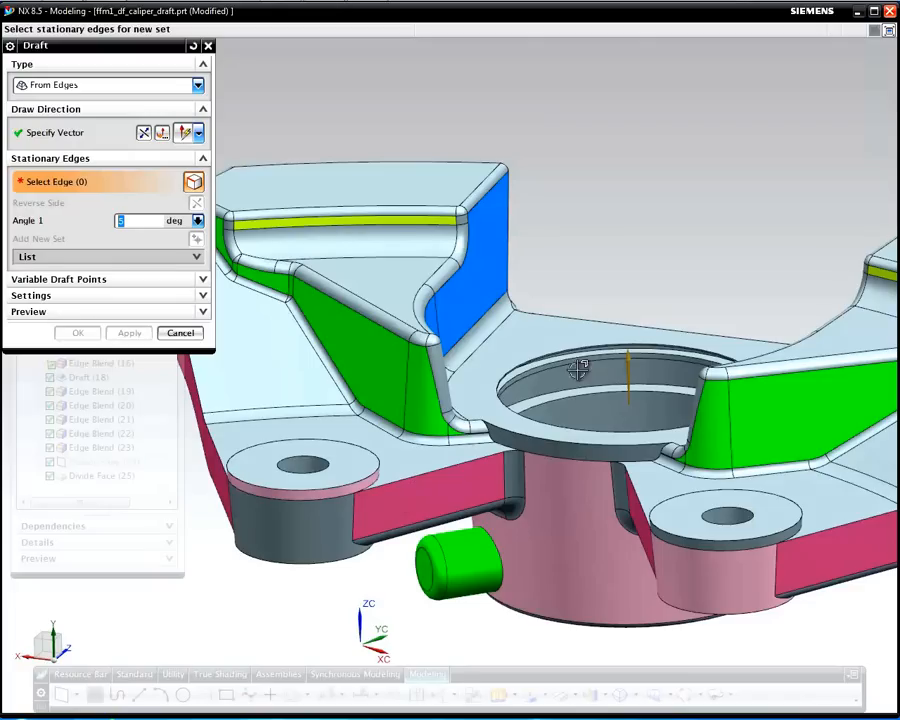
click(554, 453)
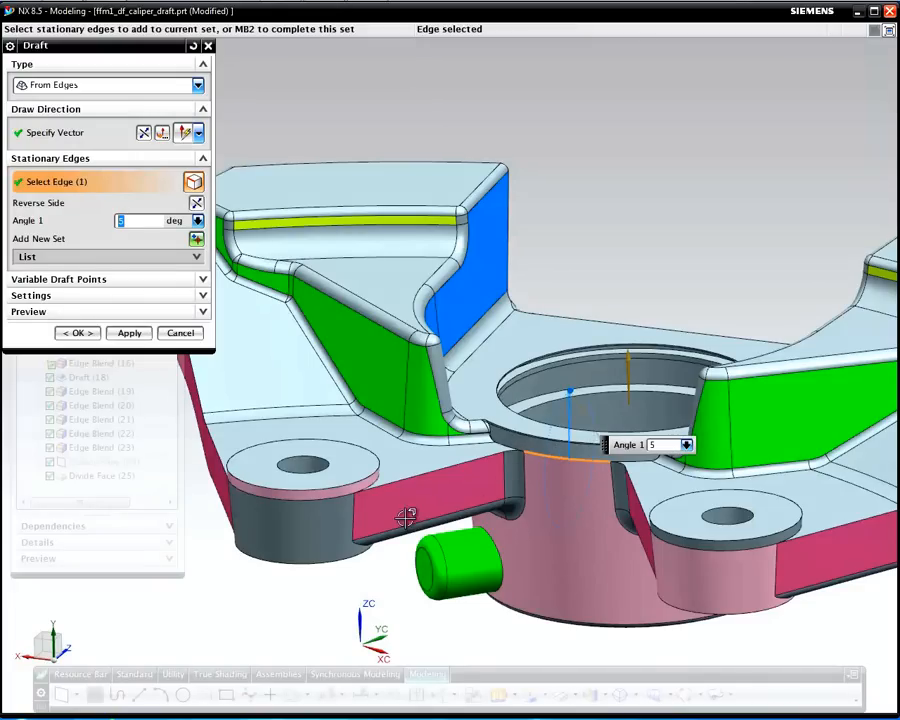
click(312, 498)
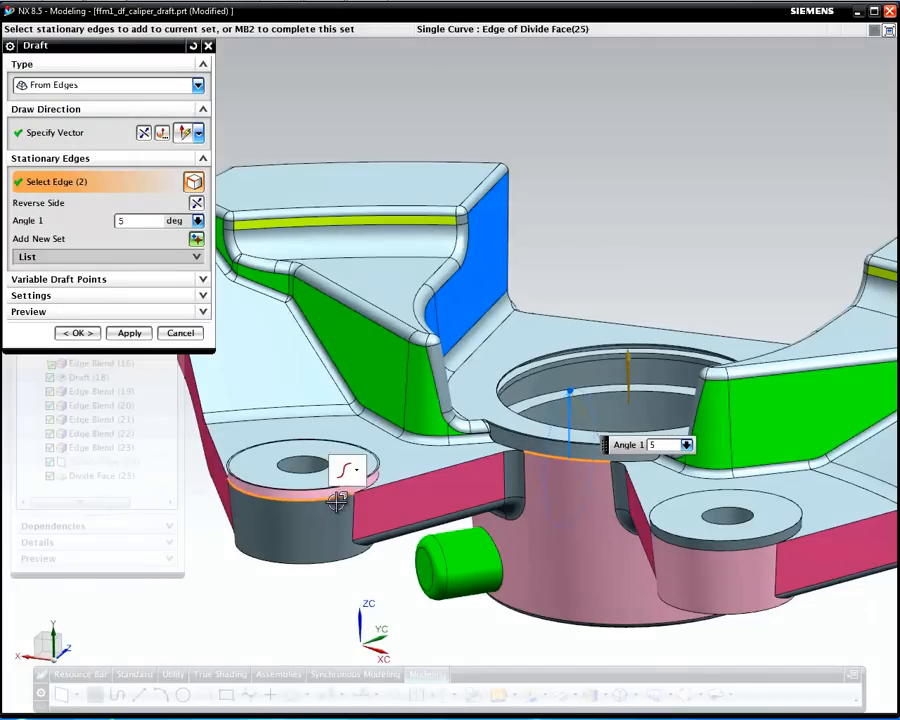
click(721, 549)
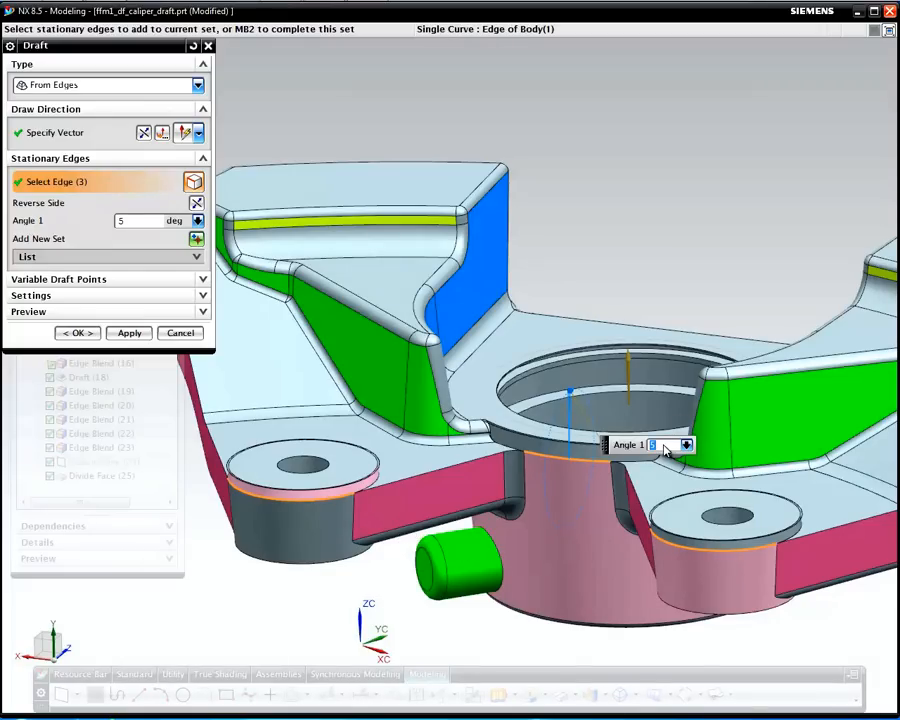
text(0)
key(Return)
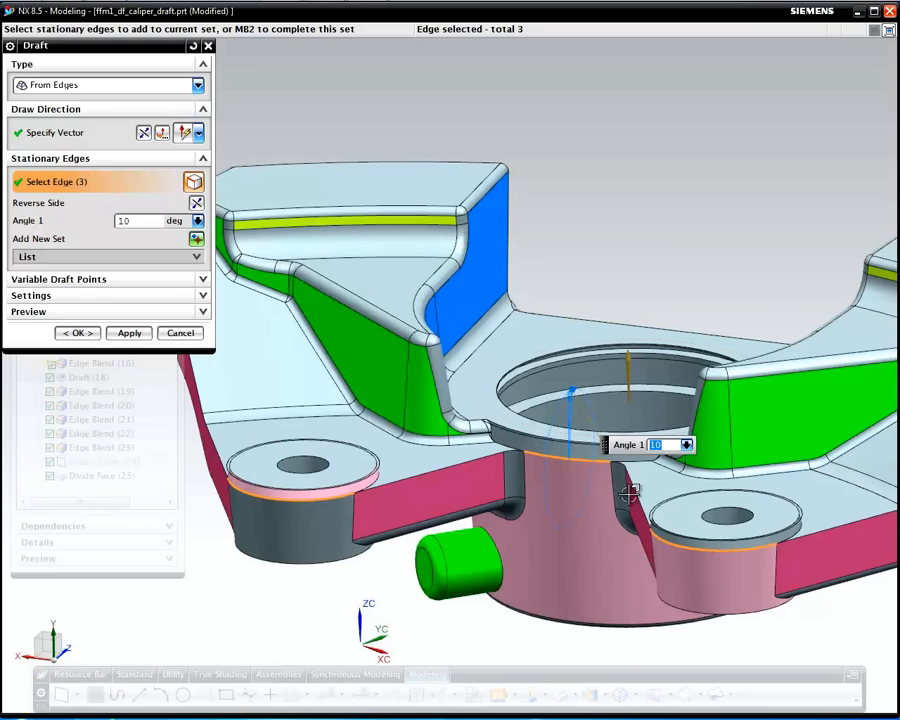
click(79, 334)
mouse_move(576, 527)
middle_down()
mouse_move(621, 496)
mouse_move(579, 506)
mouse_move(584, 575)
mouse_move(562, 512)
middle_up()
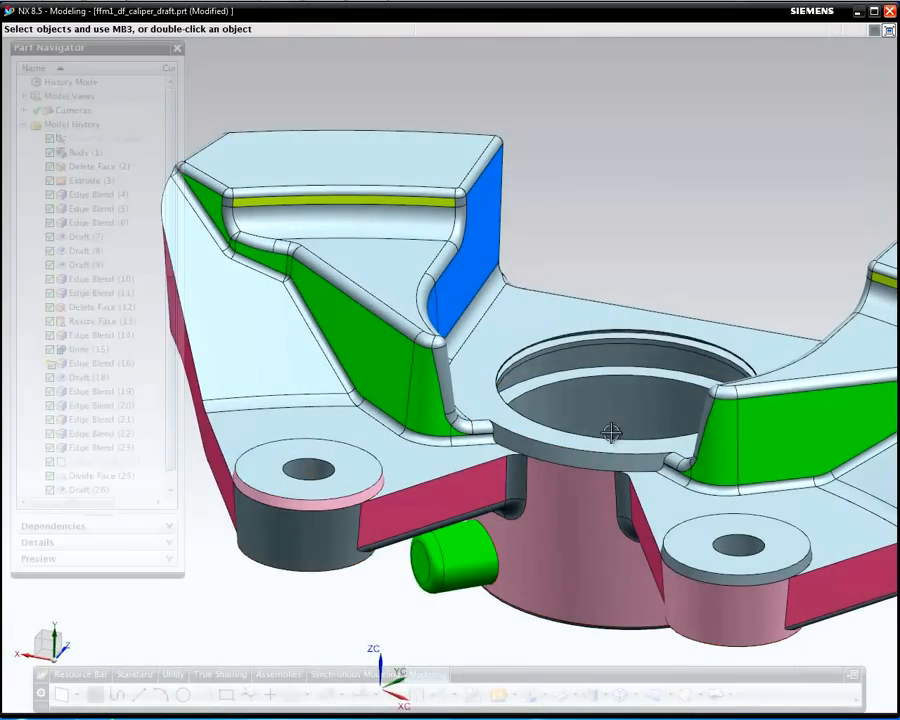
Blend the eight hub-to-arm junction edges at 1.5 mm
right_click(503, 443)
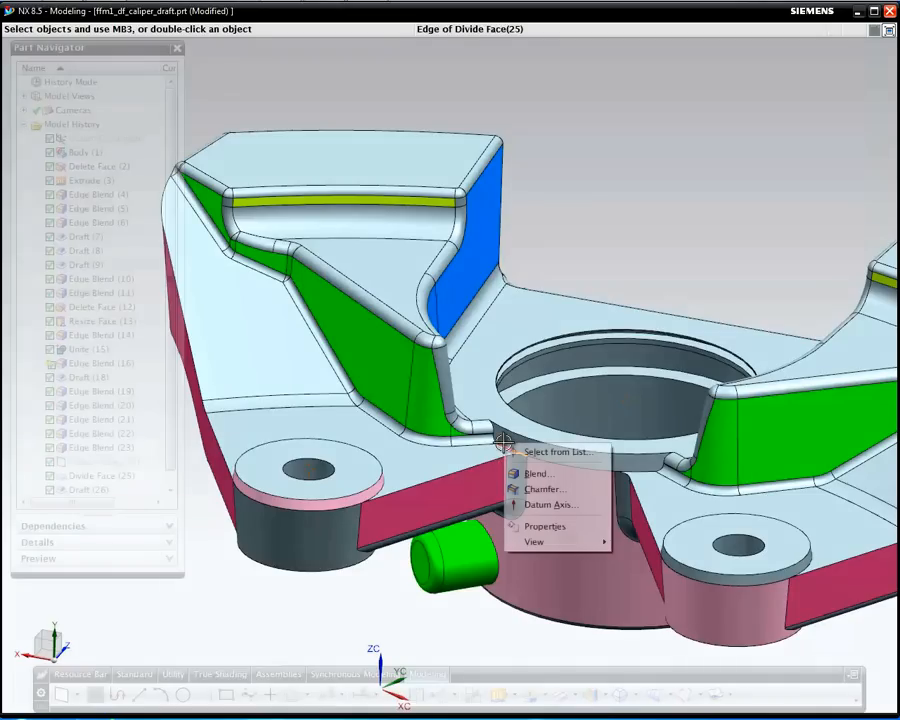
click(567, 476)
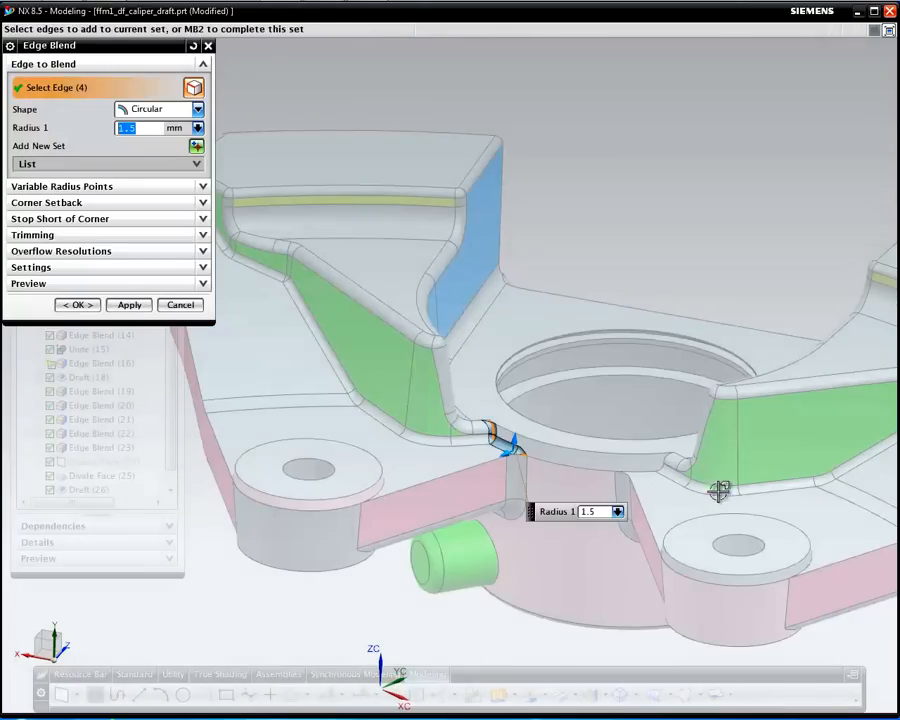
click(647, 470)
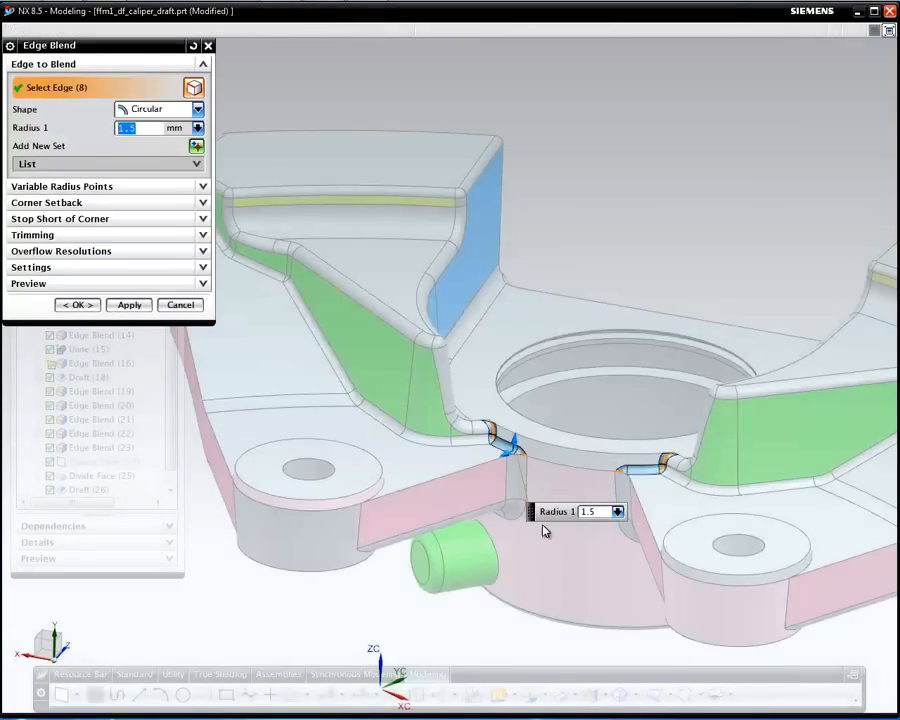
middle_click(508, 578)
middle_click(530, 573)
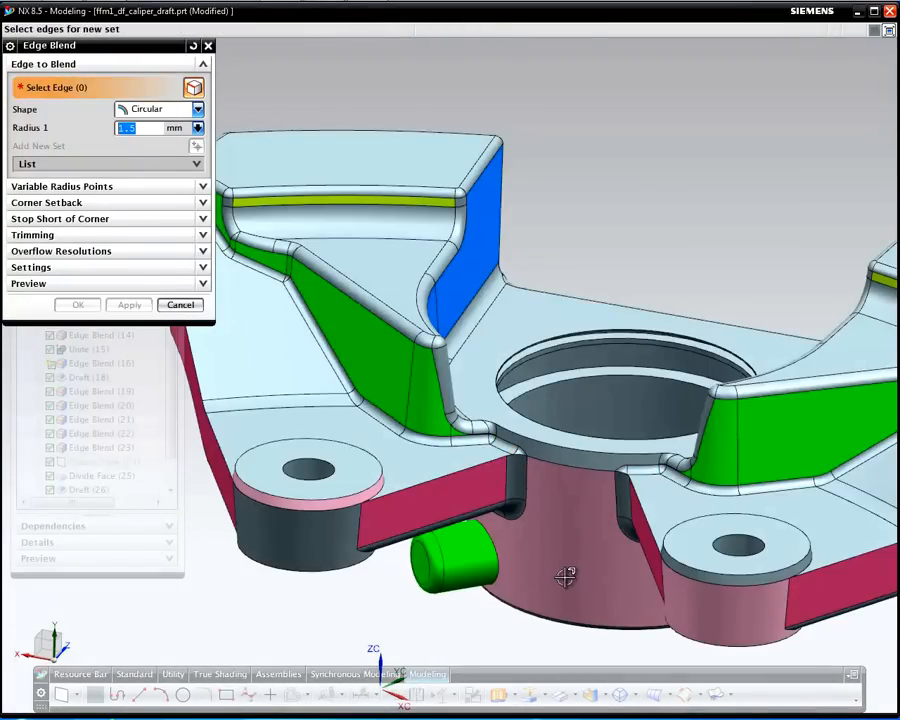
scroll(569, 572, down, 4)
middle_drag(572, 557, 595, 474)
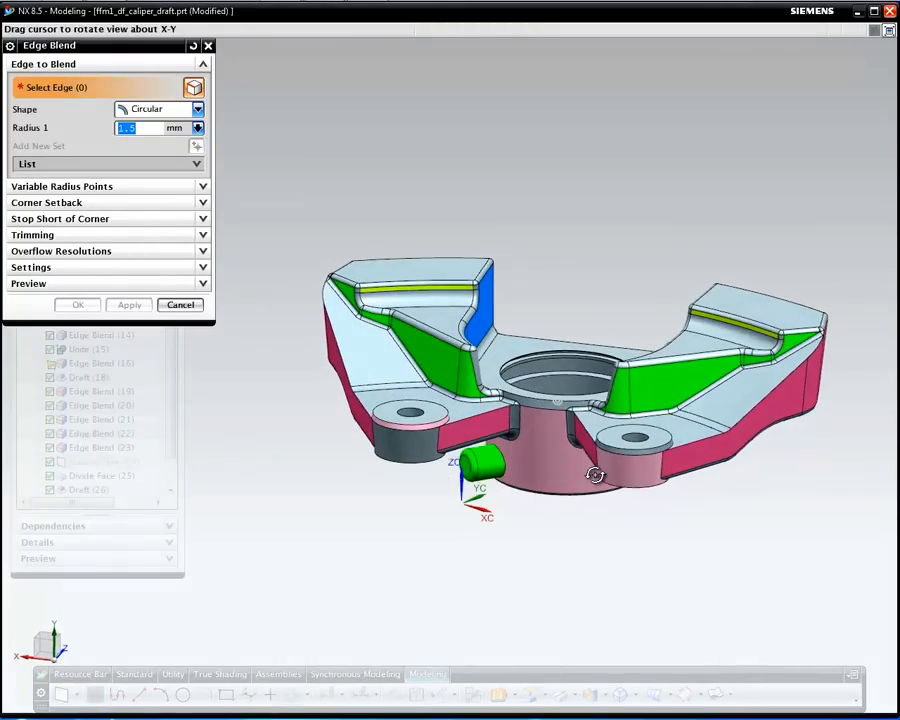
middle_drag(649, 548, 731, 498)
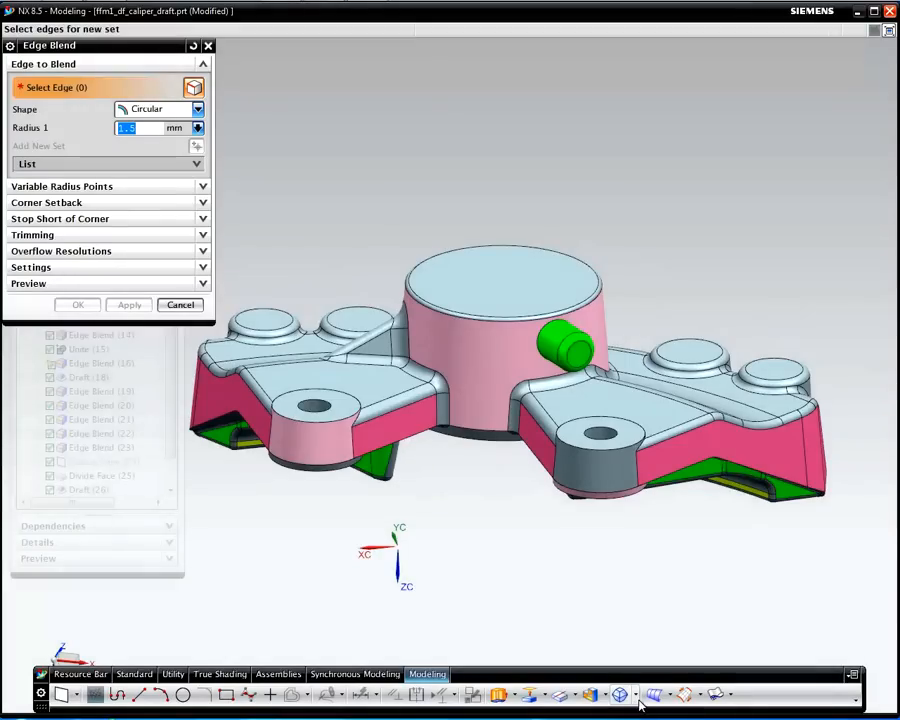
Apply a 10° Draft Body to the green pin boss faces, direction from the cylinder's top face
click(624, 694)
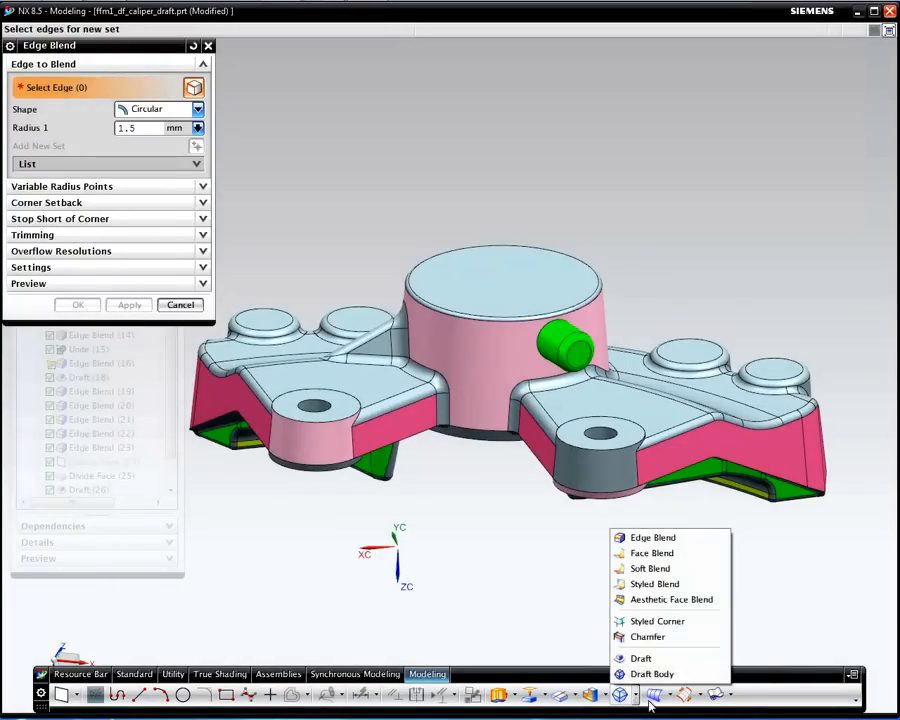
click(650, 674)
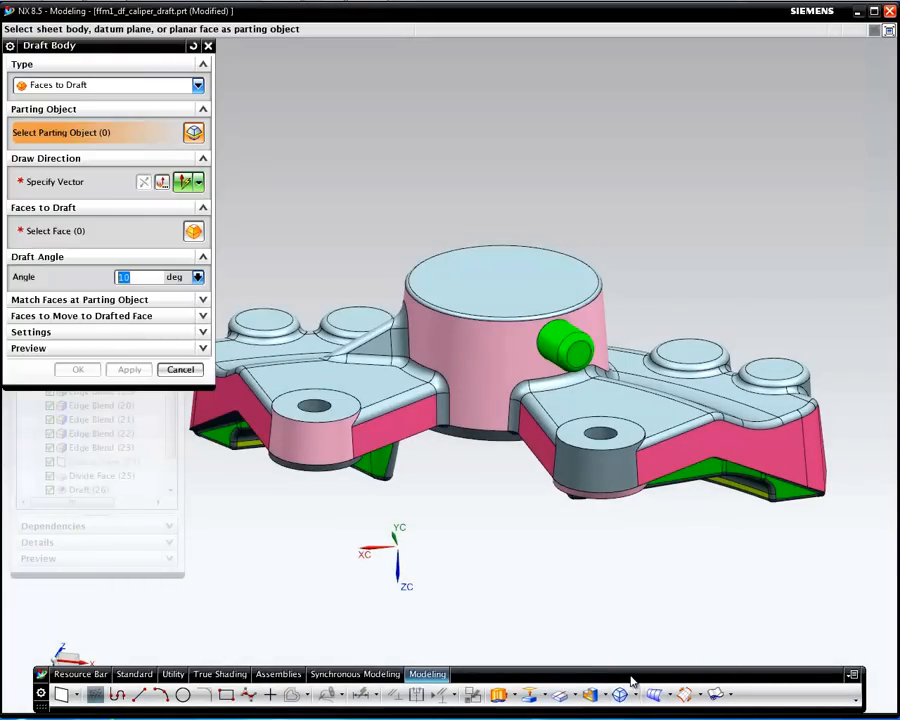
click(69, 90)
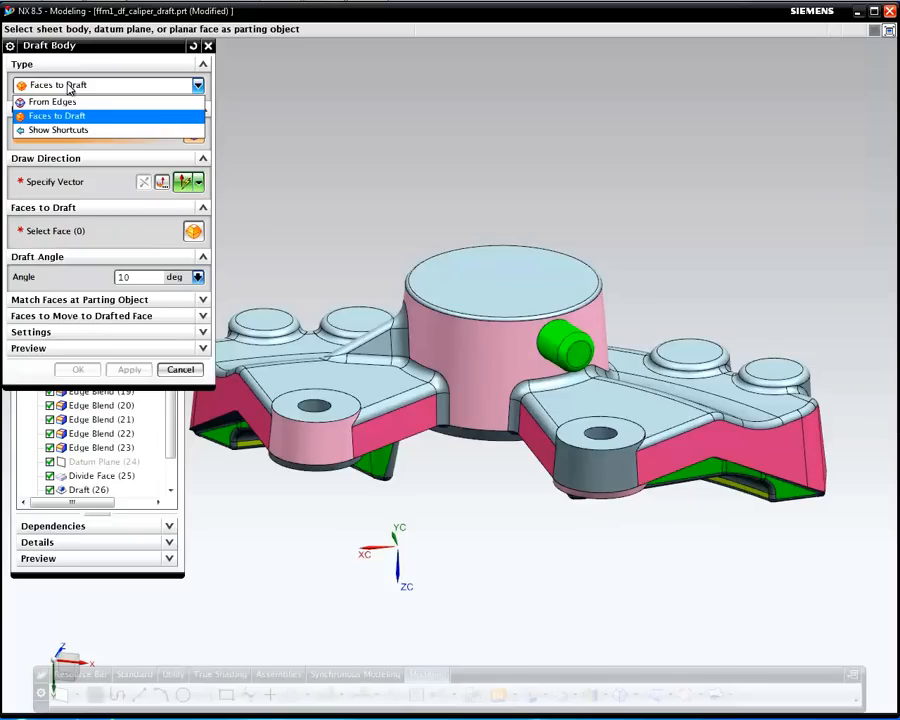
click(69, 88)
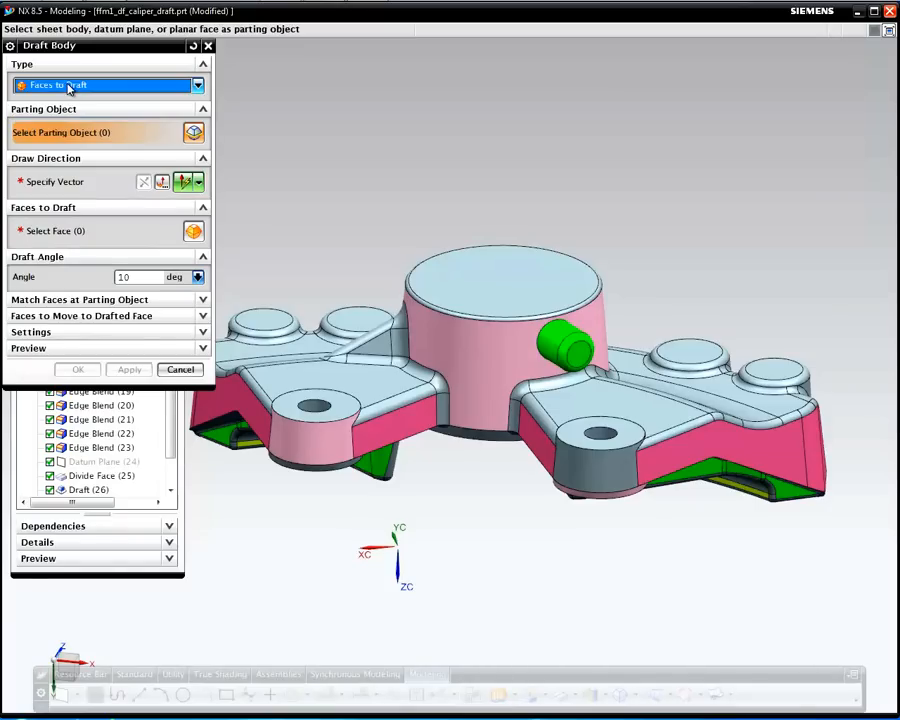
click(88, 186)
click(519, 266)
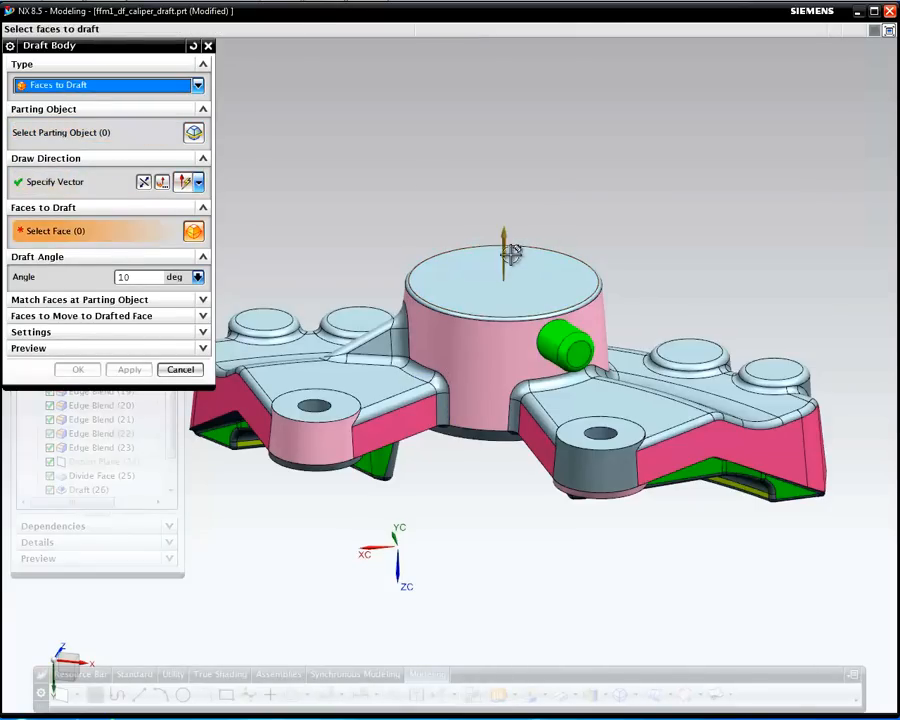
click(571, 340)
middle_click(467, 567)
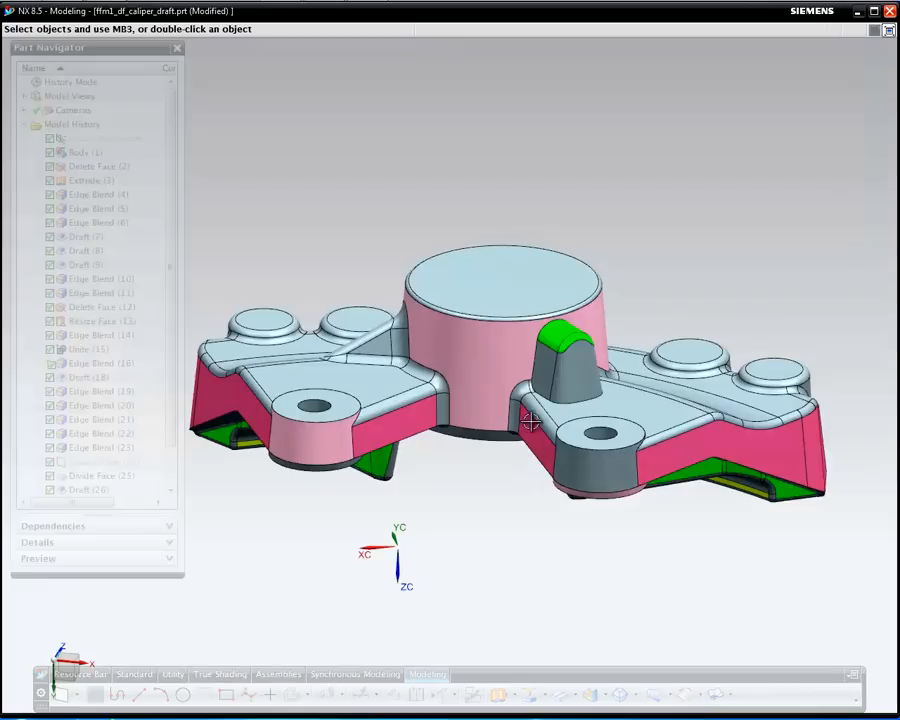
scroll(520, 327, up, 3)
Round the eight edges around the green pin boss with a 1.5 mm blend, then close the tool
right_click(548, 374)
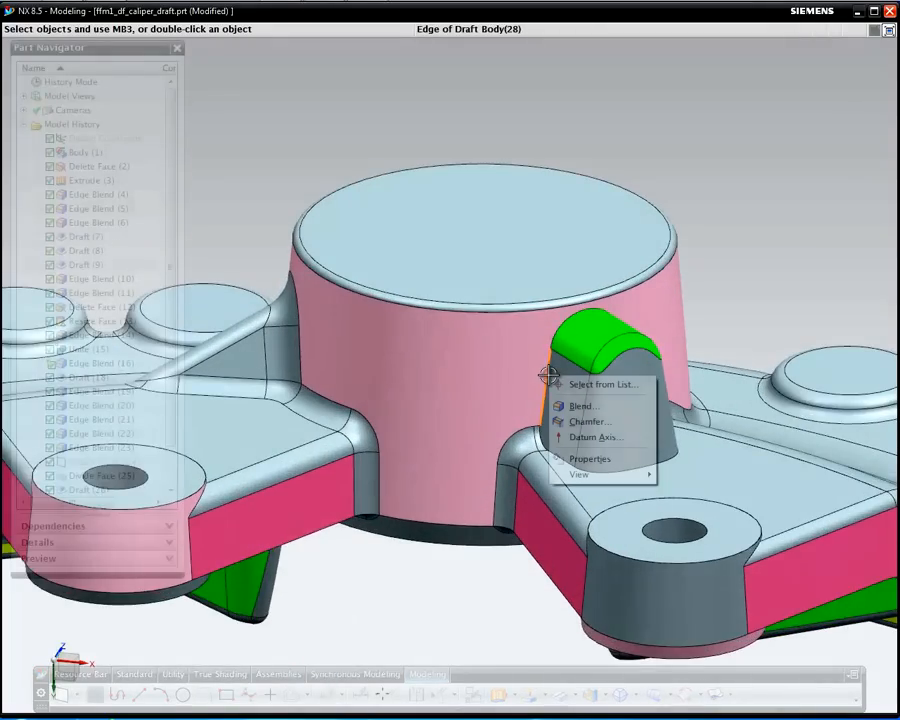
click(601, 407)
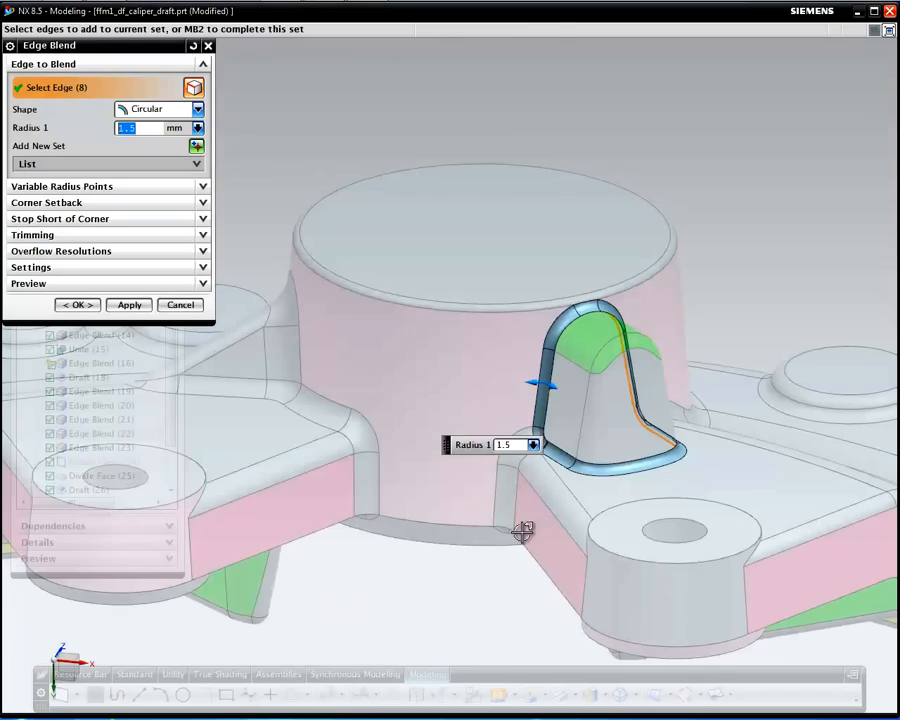
mouse_move(468, 583)
middle_down()
mouse_move(448, 567)
mouse_move(404, 569)
mouse_move(480, 565)
mouse_move(480, 592)
middle_up()
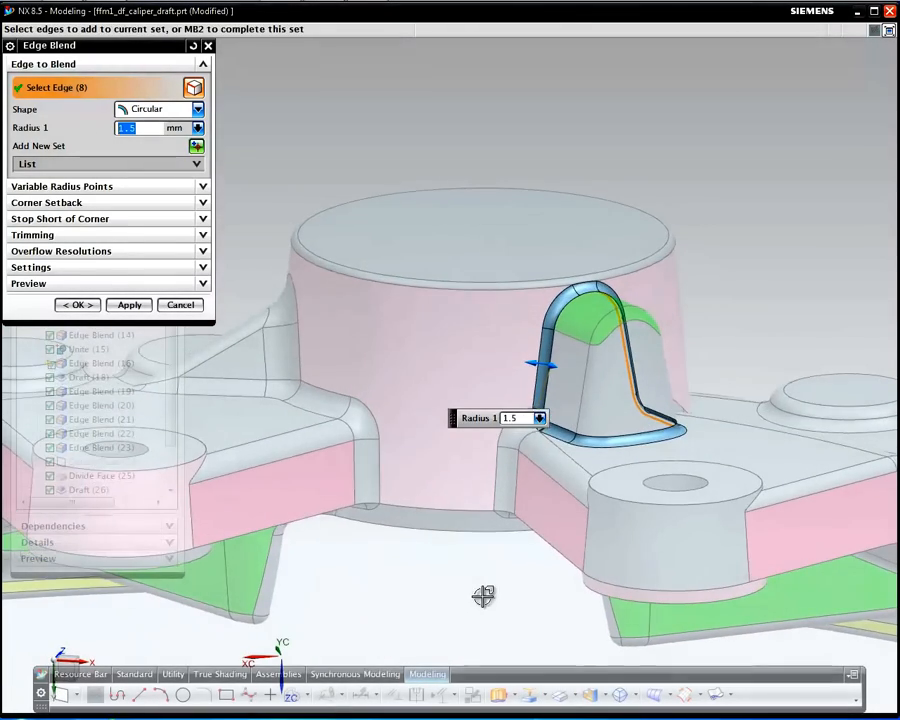
middle_click(481, 604)
middle_click(482, 605)
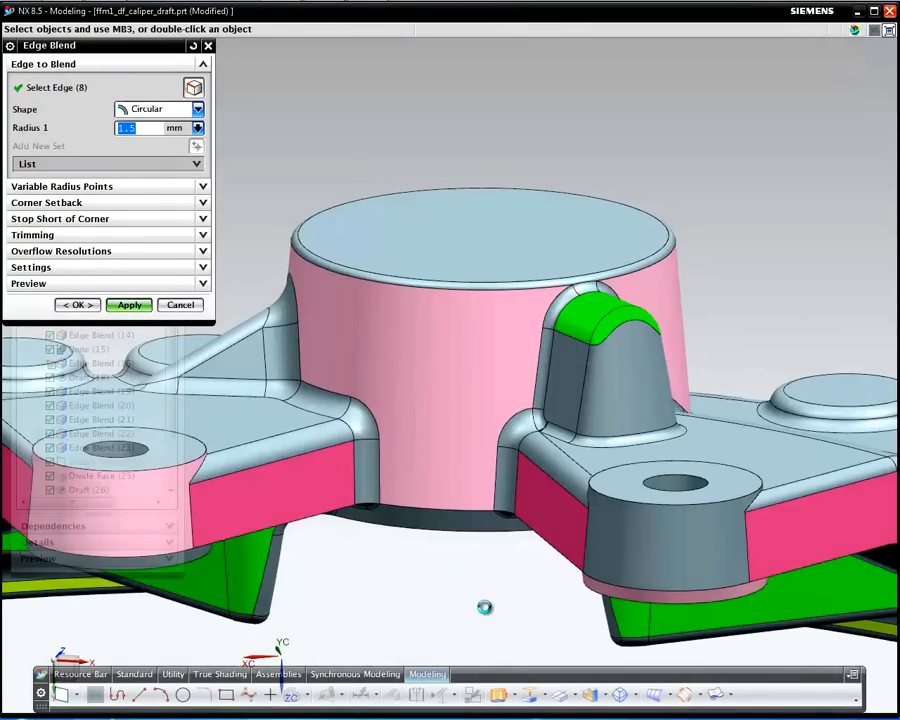
click(187, 308)
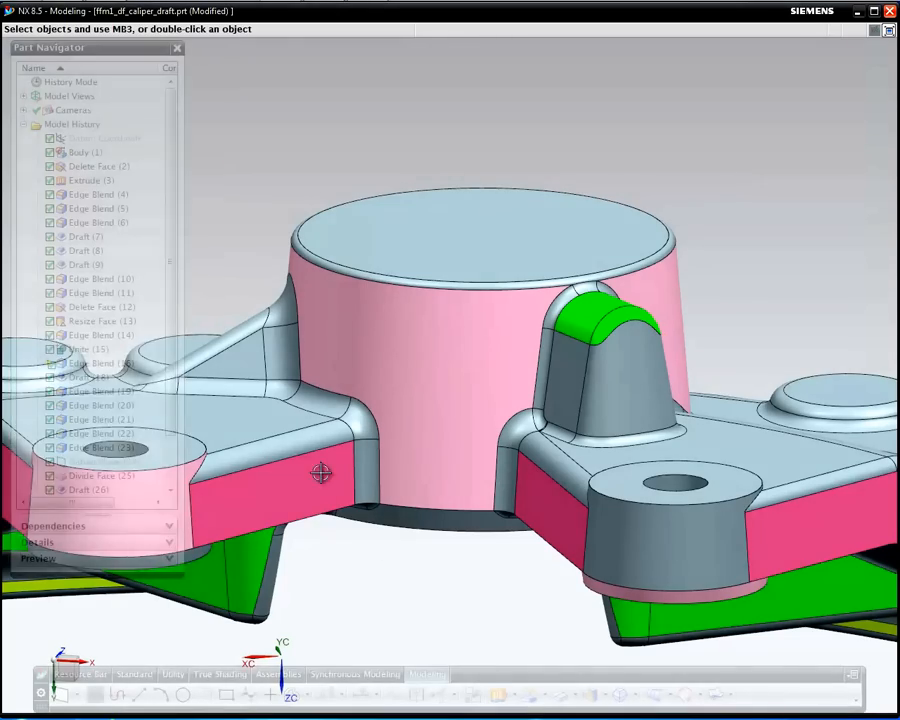
scroll(405, 569, down, 3)
shift+middle_drag(418, 568, 497, 458)
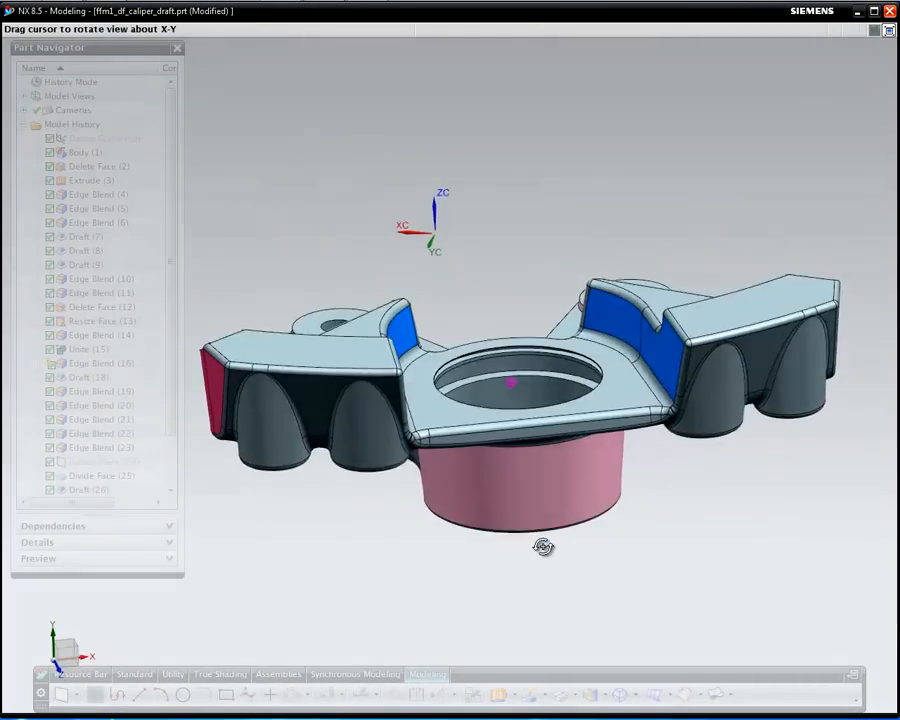